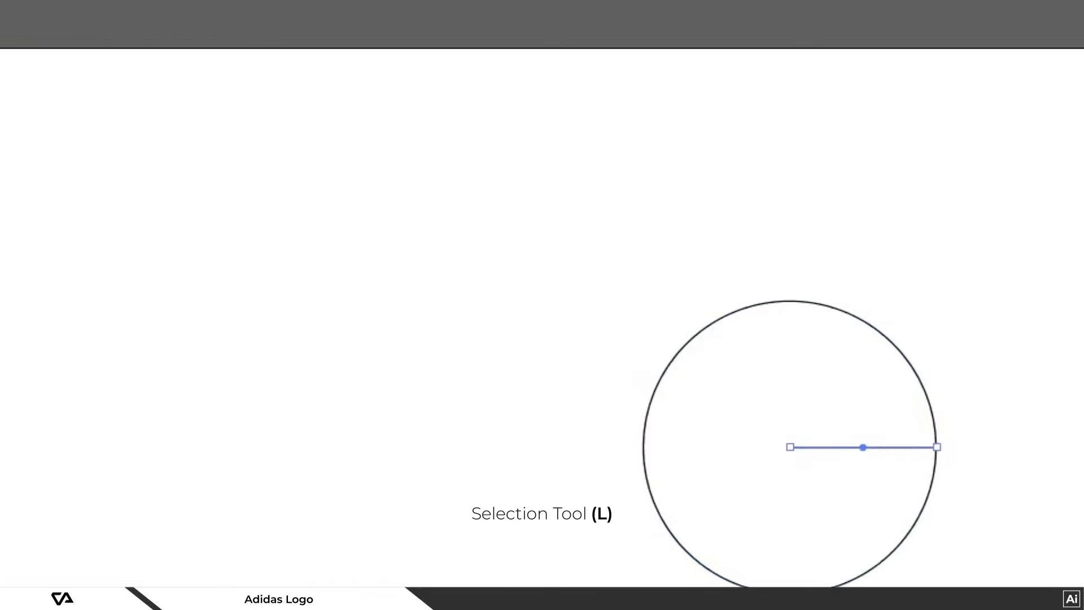
Duplicate the circle horizontally to the right until its edge meets the line's midpoint, and delete the line
{"action": "left_click", "coordinate": [31, 133]}
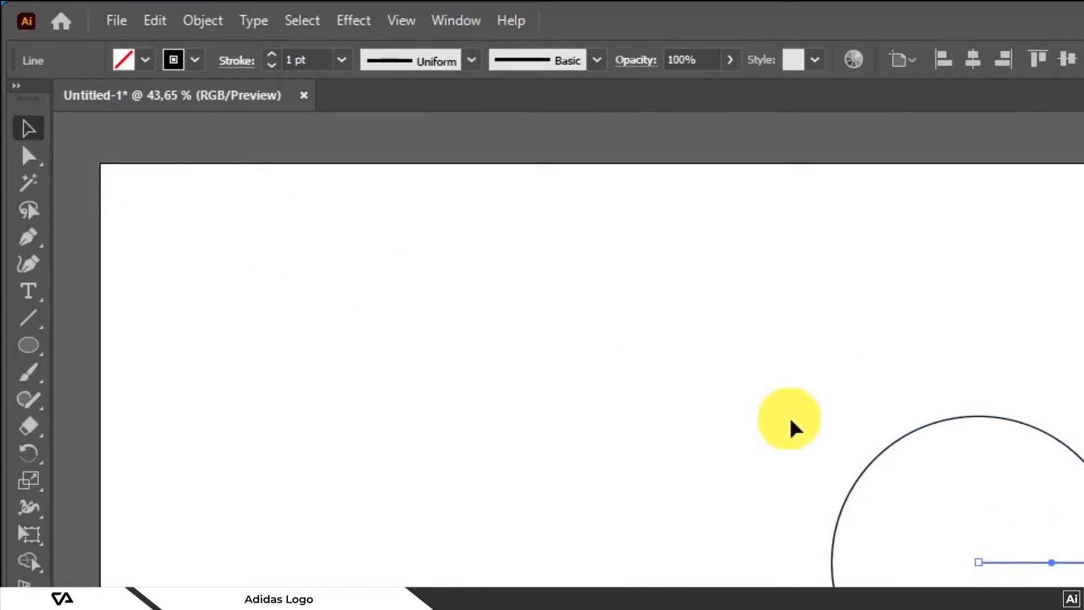
{"action": "left_click", "coordinate": [876, 461]}
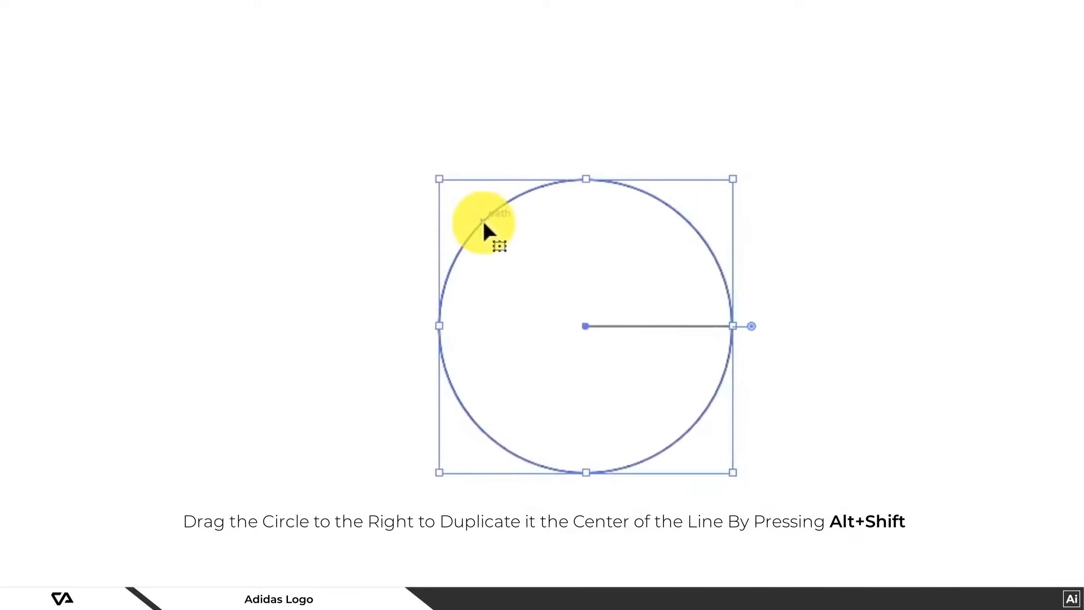
{"action": "left_click_drag", "start_coordinate": [598, 298], "coordinate": [685, 298]}
{"action": "mouse_move", "coordinate": [493, 208]}
{"action": "left_mouse_down"}
{"action": "mouse_move", "coordinate": [628, 208]}
{"action": "mouse_move", "coordinate": [507, 210]}
{"action": "left_mouse_up"}
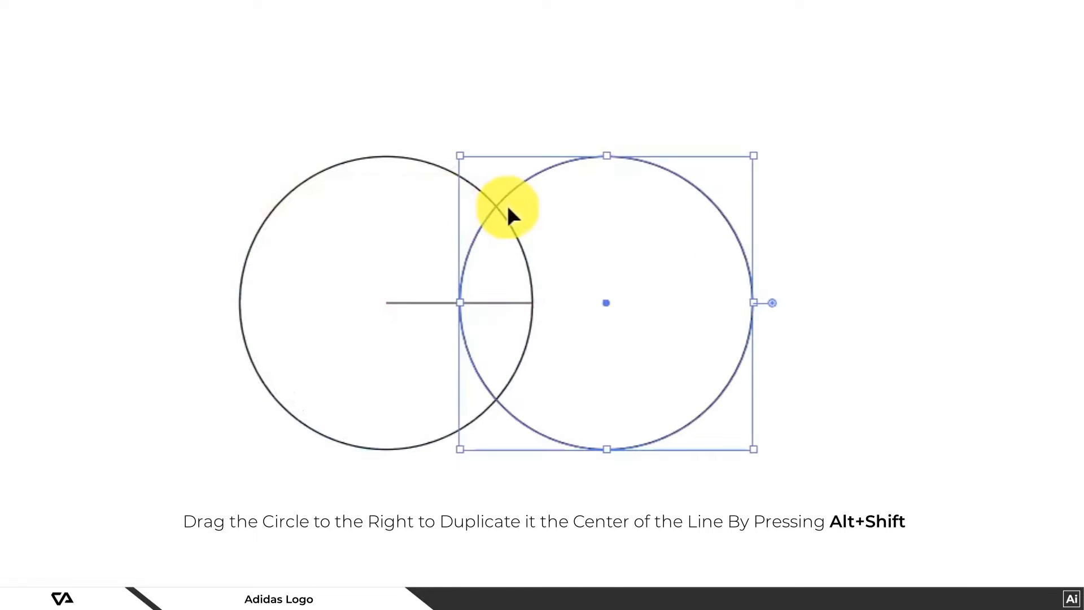
{"action": "left_click", "coordinate": [422, 301]}
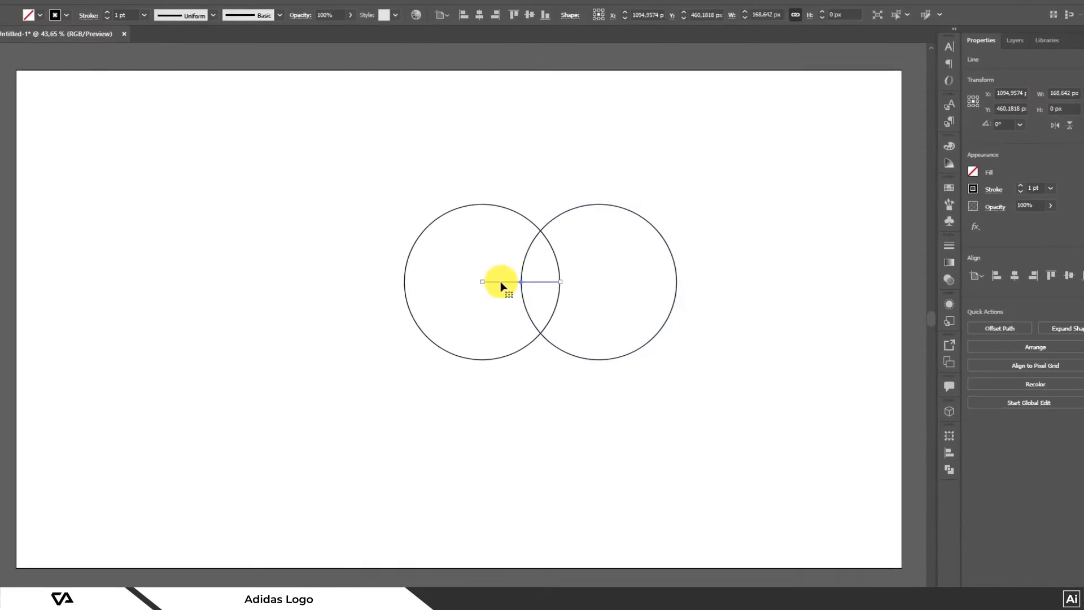
{"action": "key", "text": "Delete"}
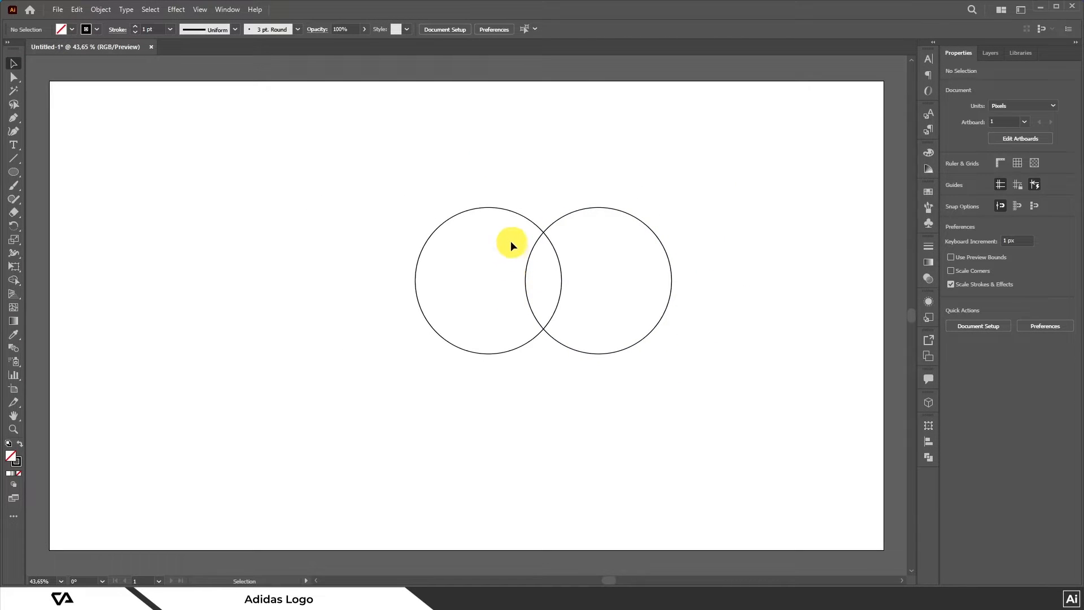
Intersect the two overlapping circles with Pathfinder to keep only the leaf-shaped overlap
{"action": "left_click_drag", "start_coordinate": [484, 195], "coordinate": [596, 243]}
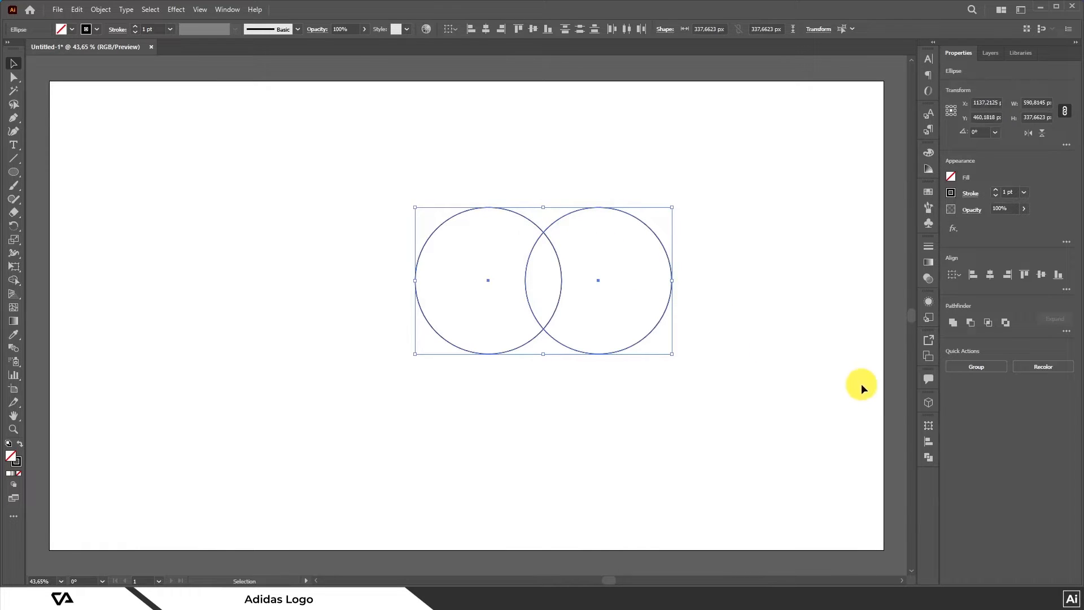
{"action": "left_click", "coordinate": [928, 457]}
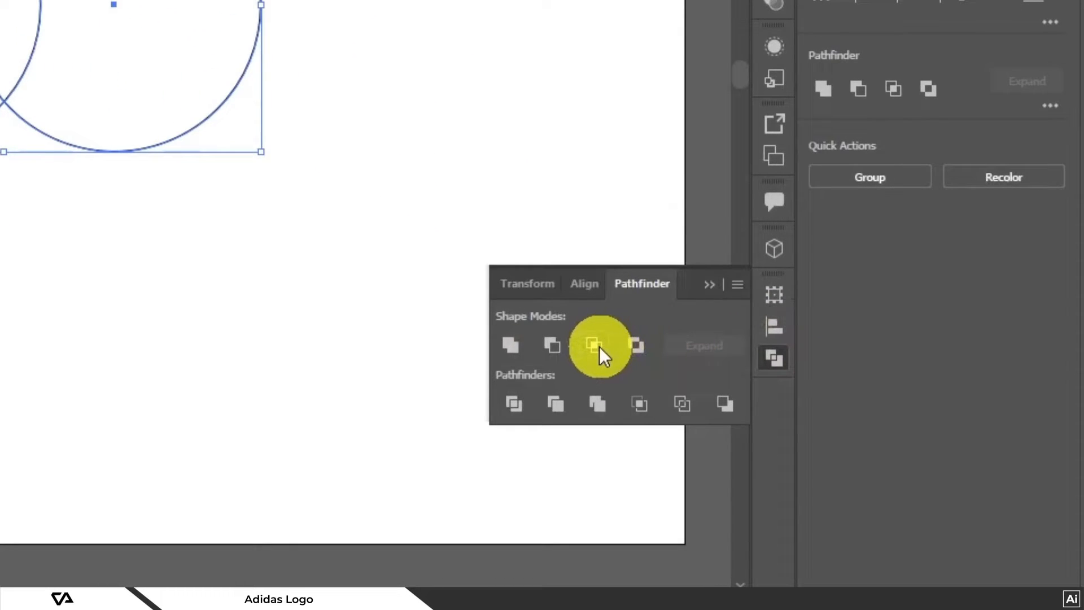
{"action": "left_click", "coordinate": [599, 347]}
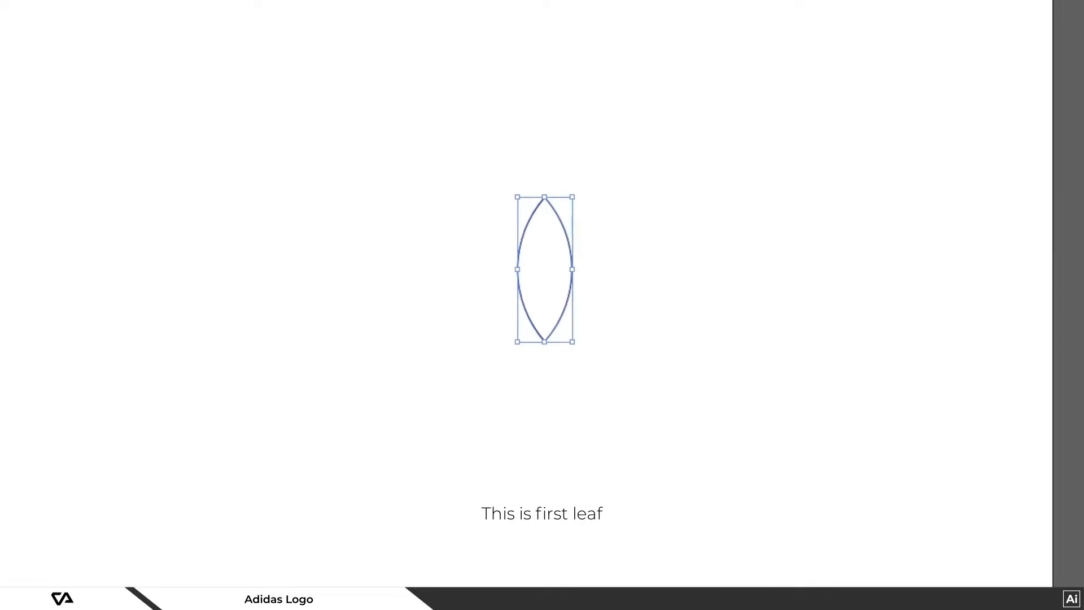
Rotate a copy of the leaf 45° clockwise about its bottom anchor point
{"action": "left_click", "coordinate": [17, 225]}
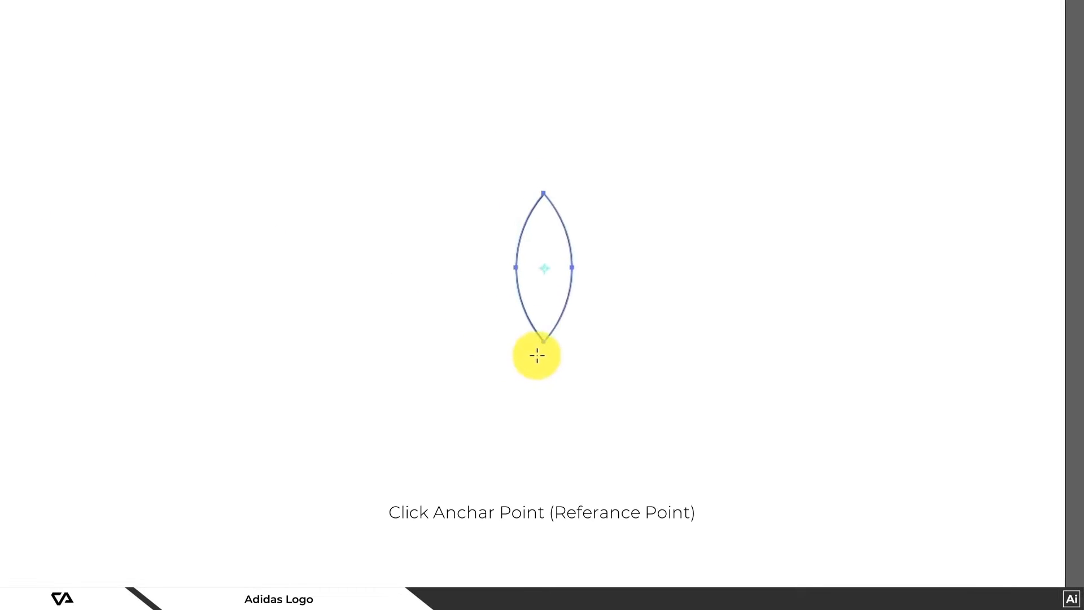
{"action": "left_click", "coordinate": [543, 341]}
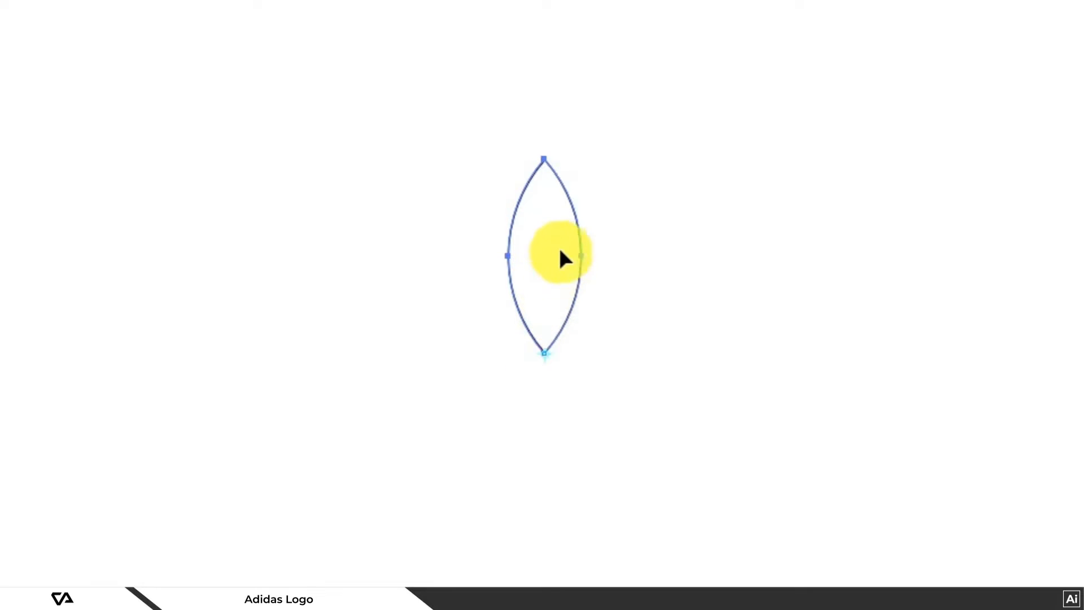
{"action": "left_click_drag", "start_coordinate": [543, 157], "coordinate": [657, 207]}
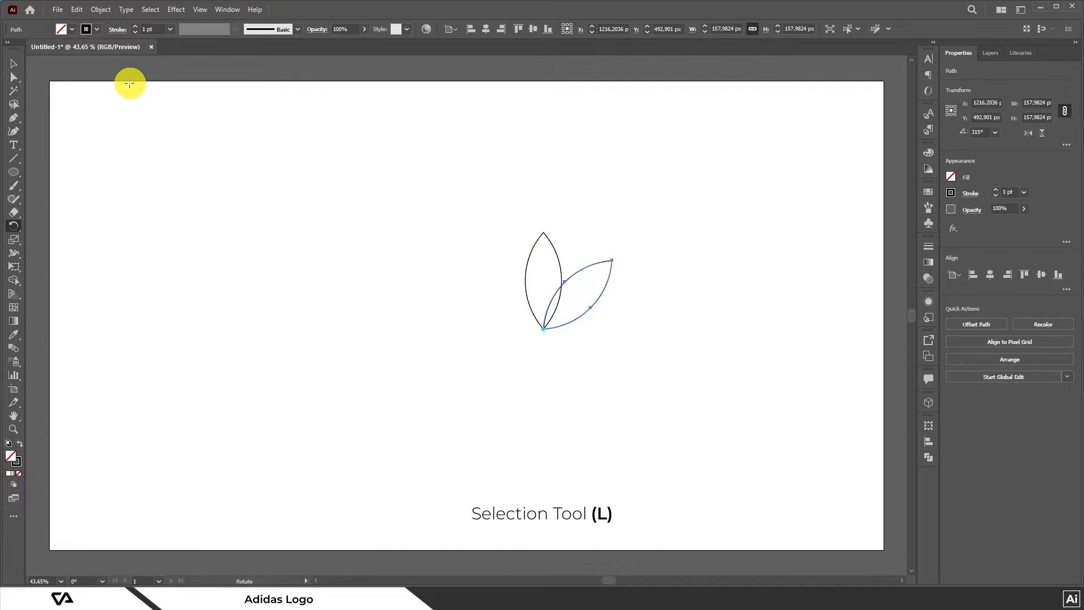
Move the rotated leaf about 29 px straight to the right, away from the upright leaf
{"action": "left_click", "coordinate": [13, 63]}
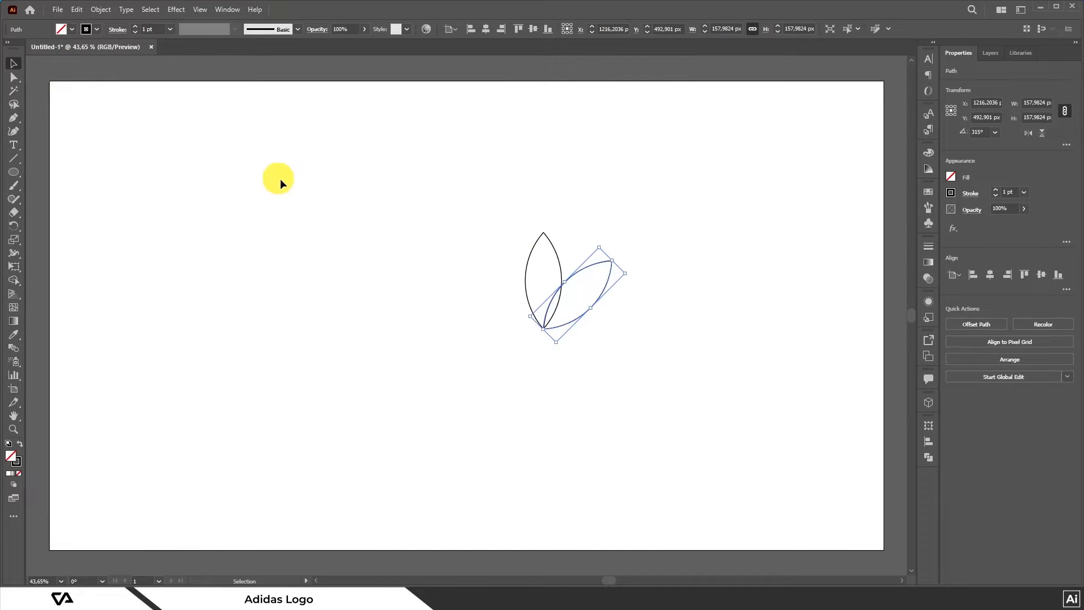
{"action": "left_click", "coordinate": [414, 241]}
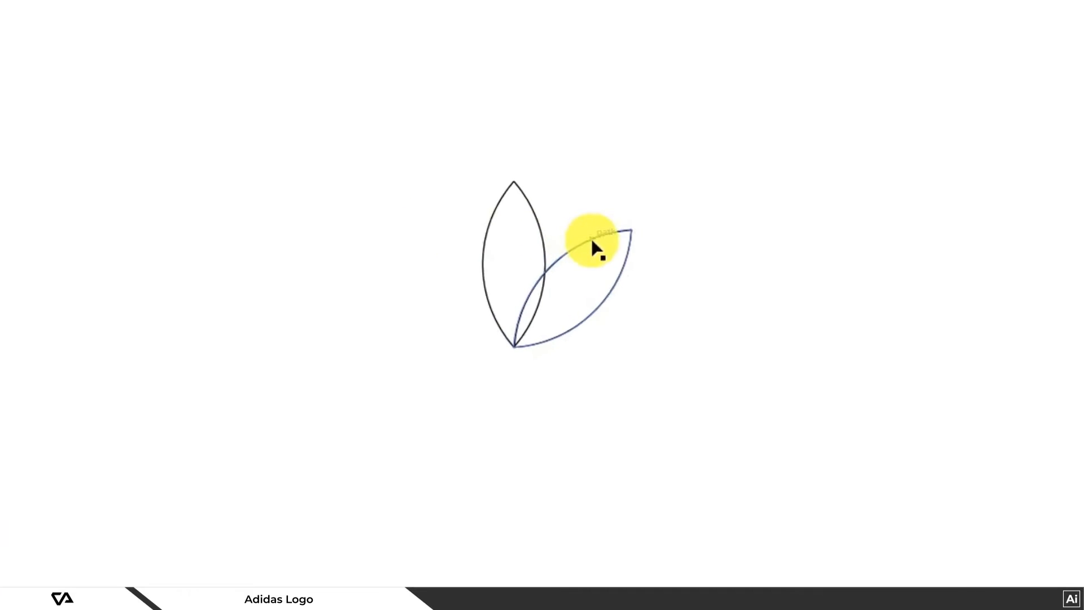
{"action": "left_click_drag", "start_coordinate": [592, 230], "coordinate": [619, 232]}
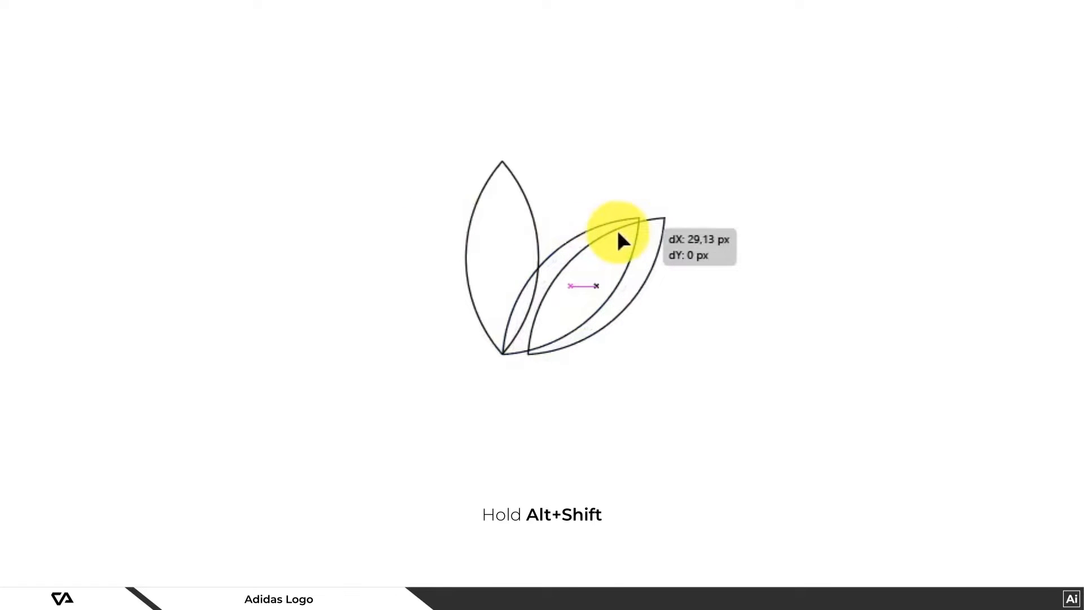
{"action": "left_click_drag", "start_coordinate": [619, 234], "coordinate": [620, 236]}
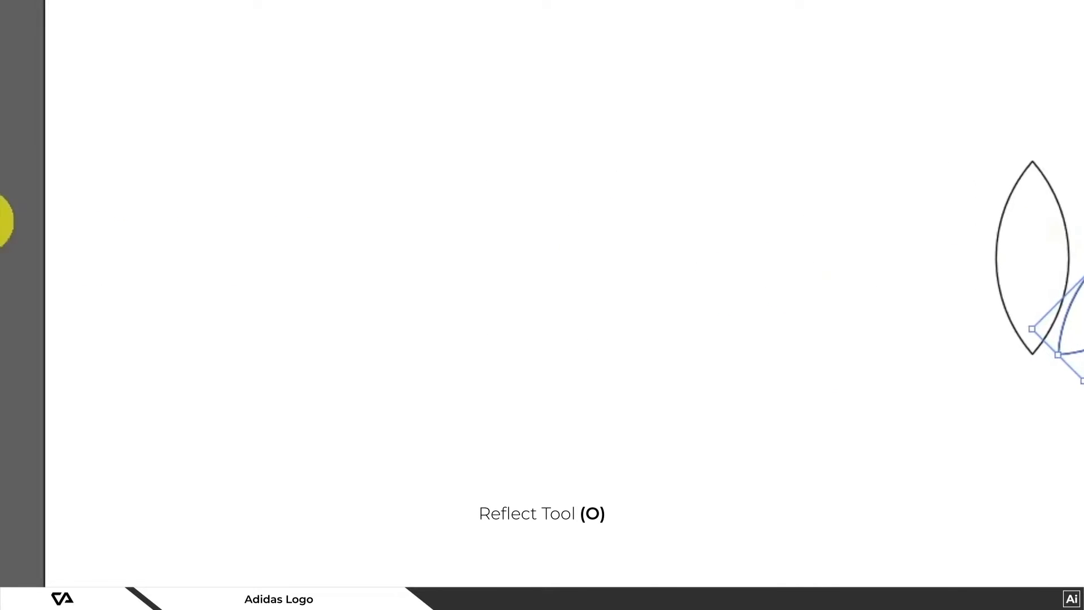
Reflect a copy of the tilted leaf across the vertical axis through the upright leaf's bottom and top anchors
{"action": "left_click_drag", "start_coordinate": [32, 144], "coordinate": [144, 177]}
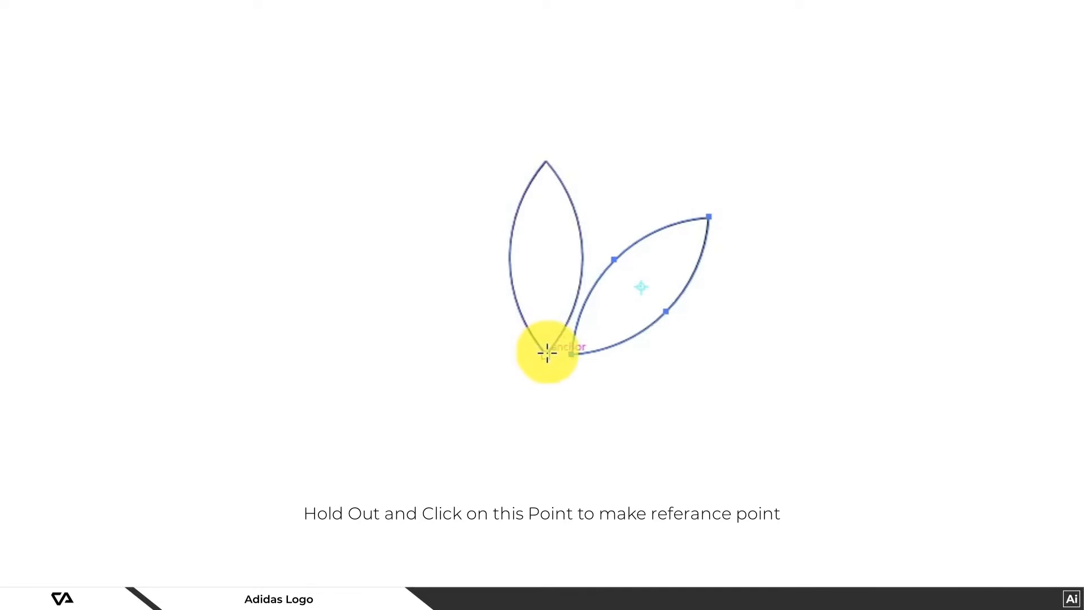
{"action": "left_click", "coordinate": [546, 356], "text": "alt"}
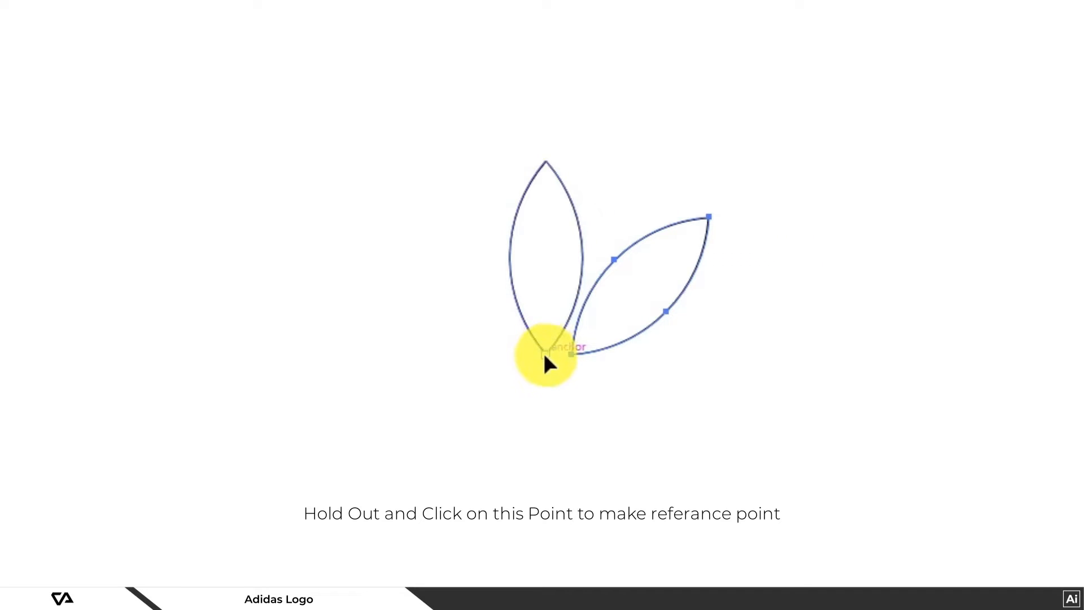
{"action": "left_click", "coordinate": [546, 164], "text": "alt"}
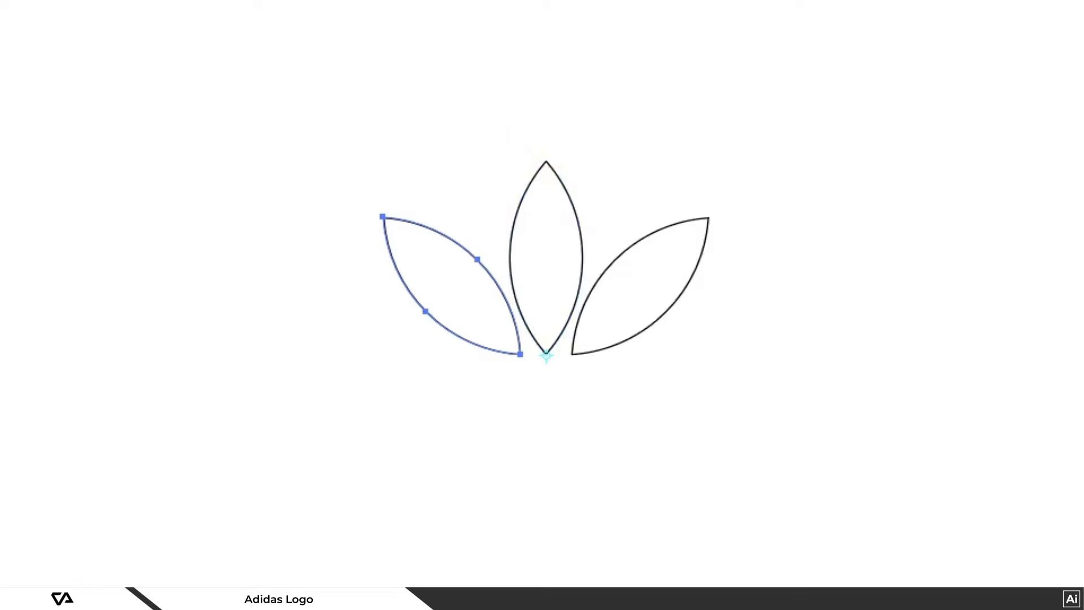
Swap the fill and stroke of all three leaves to give them a black fill and no stroke
{"action": "key", "text": "v"}
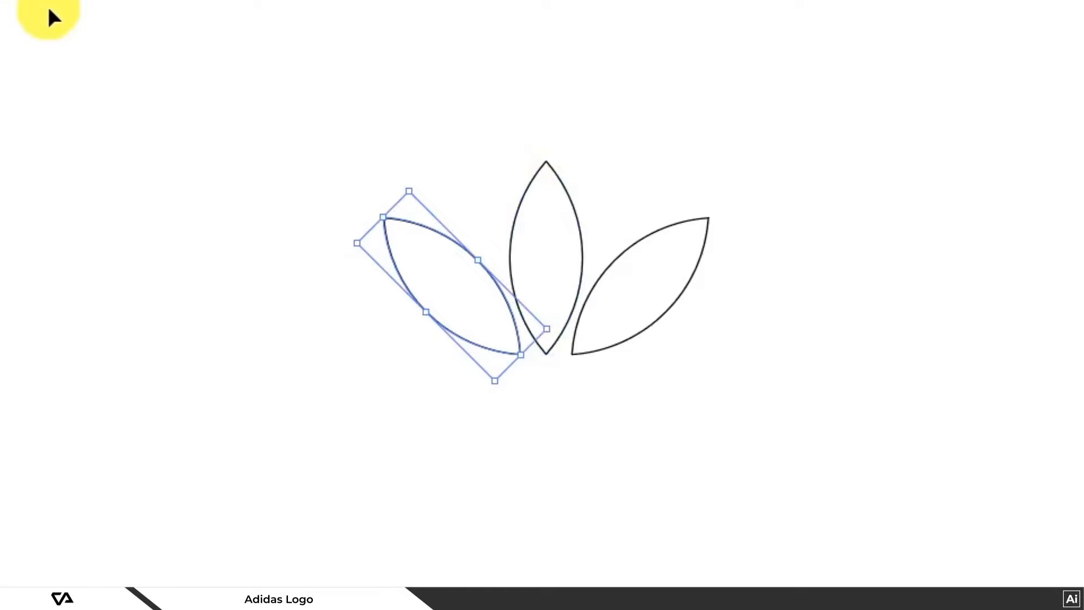
{"action": "left_click_drag", "start_coordinate": [399, 138], "coordinate": [677, 287]}
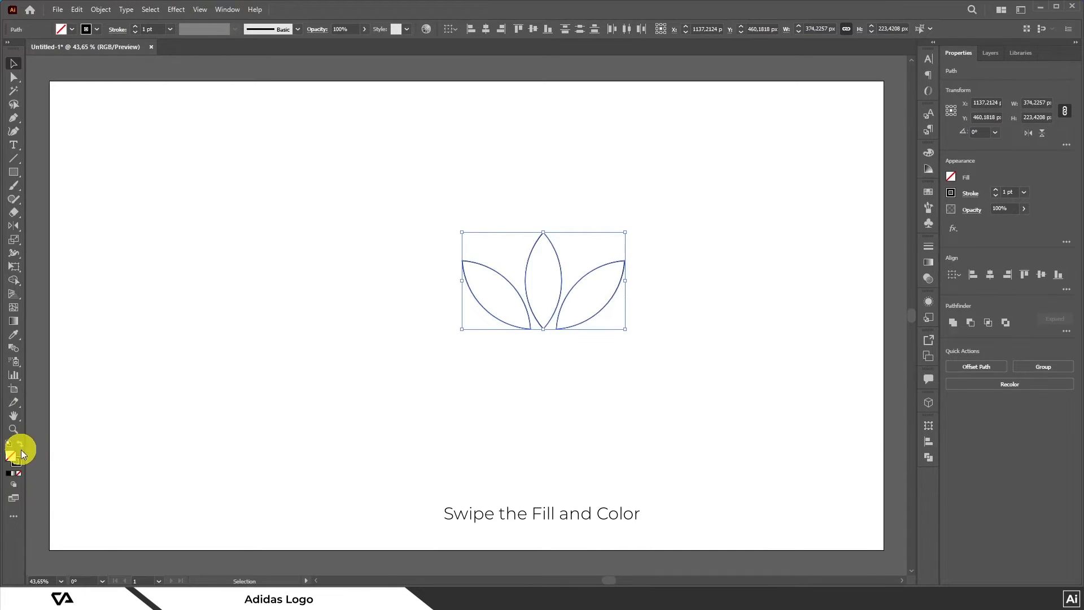
{"action": "left_click", "coordinate": [20, 446]}
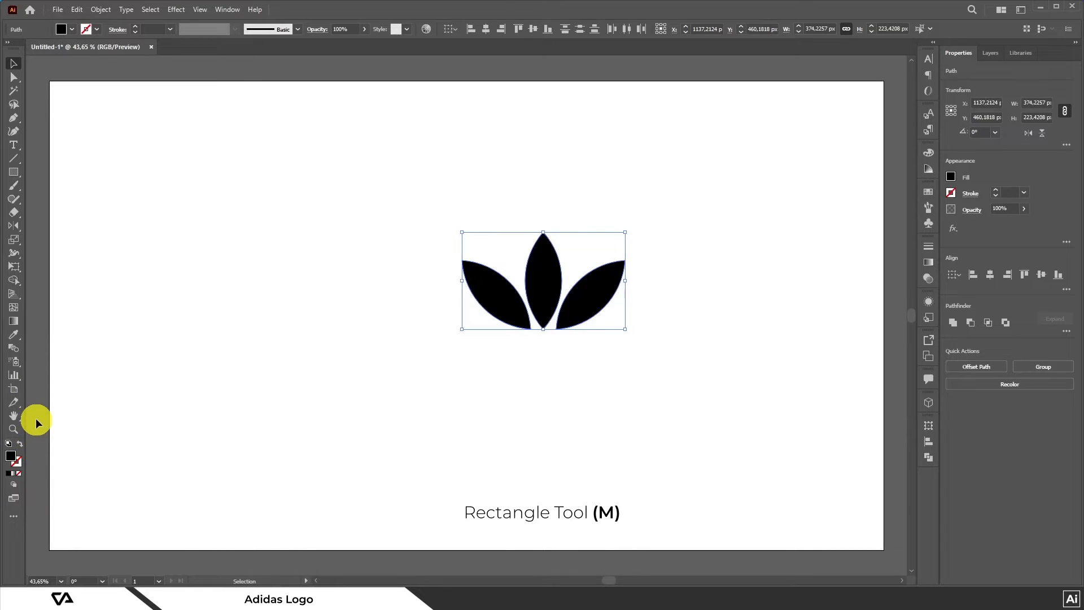
Draw a thin horizontal rectangle about 482 × 17 px across the middle of the leaves and fill it white
{"action": "left_click", "coordinate": [15, 171]}
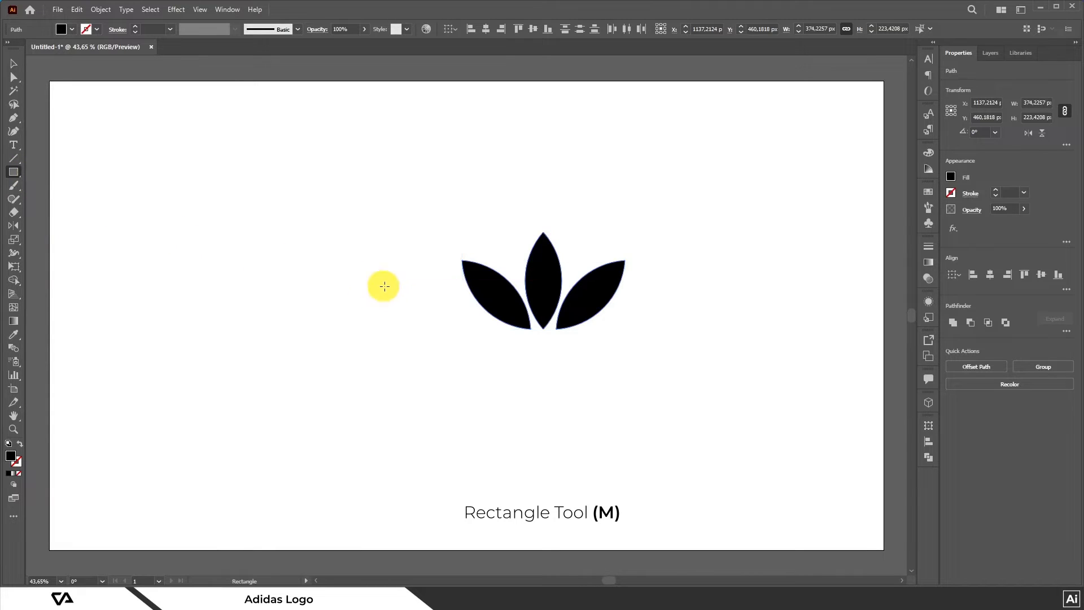
{"action": "left_click_drag", "start_coordinate": [437, 279], "coordinate": [648, 288]}
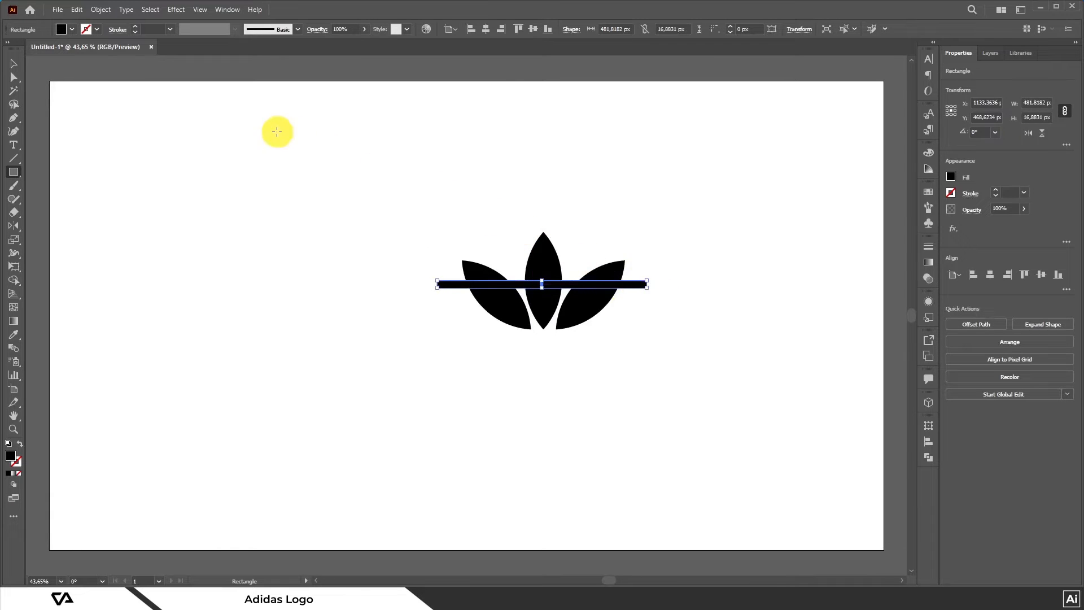
{"action": "left_click", "coordinate": [73, 29]}
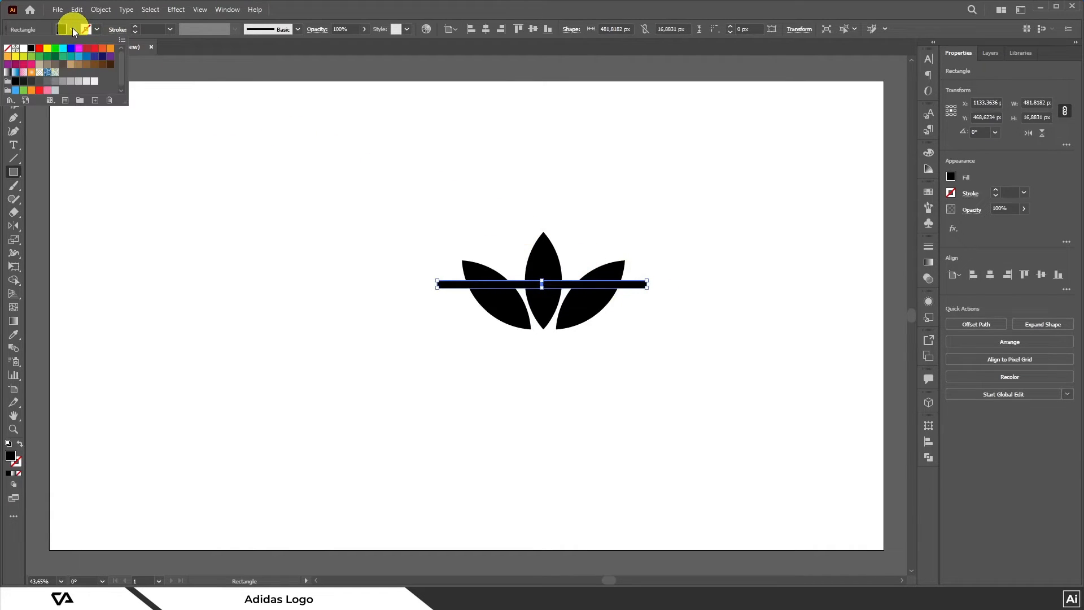
{"action": "left_click", "coordinate": [22, 49]}
{"action": "left_click", "coordinate": [87, 128]}
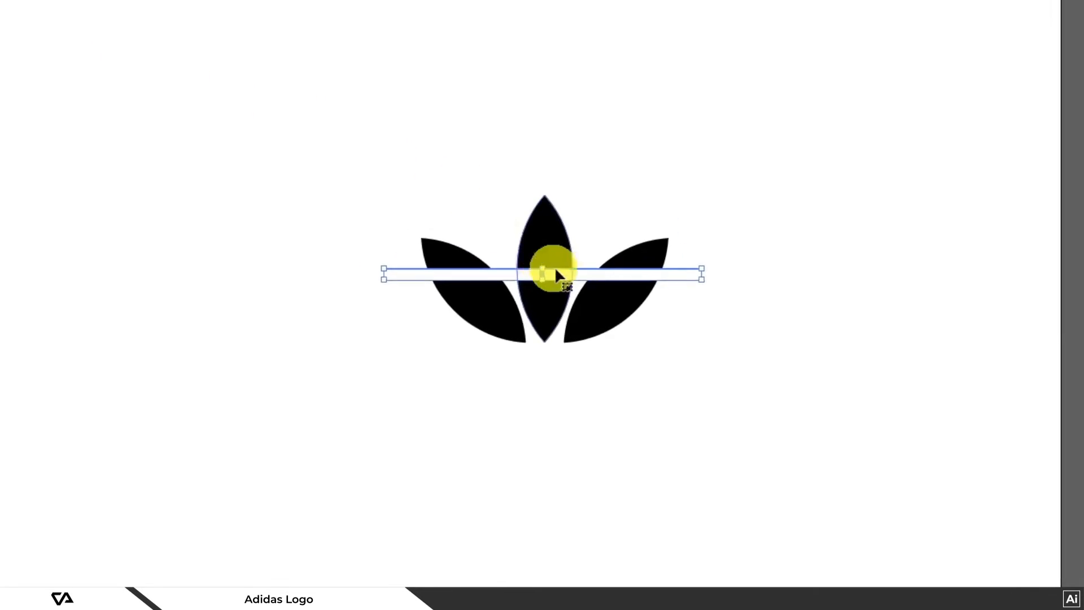
Duplicate the white bar straight down with a small gap and repeat the duplication for three evenly spaced bars
{"action": "left_click_drag", "start_coordinate": [603, 273], "coordinate": [636, 291]}
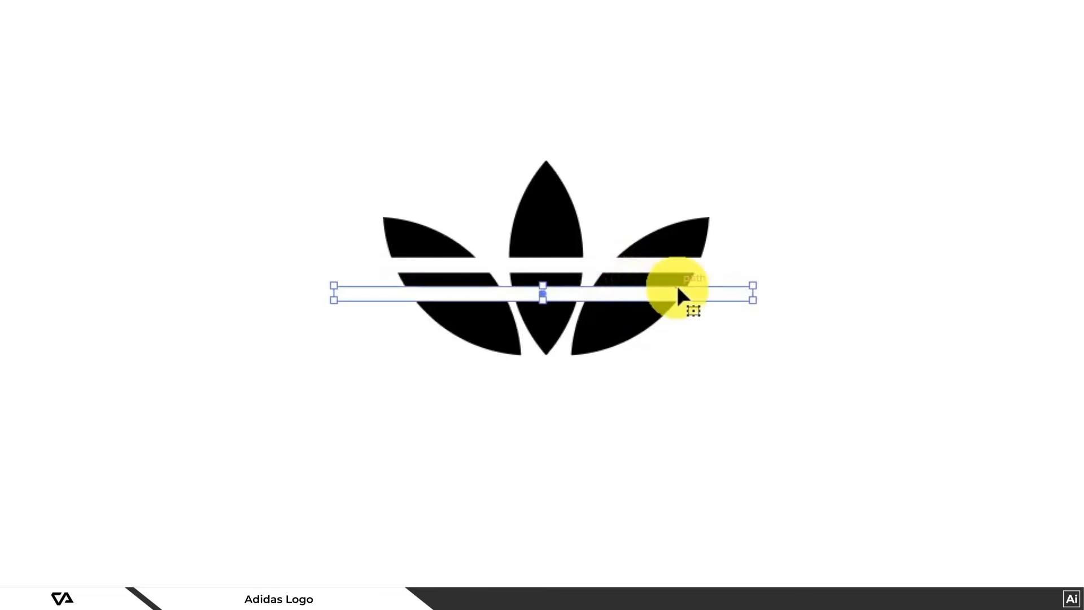
{"action": "key", "text": "ctrl+d"}
{"action": "key", "text": "ctrl+d"}
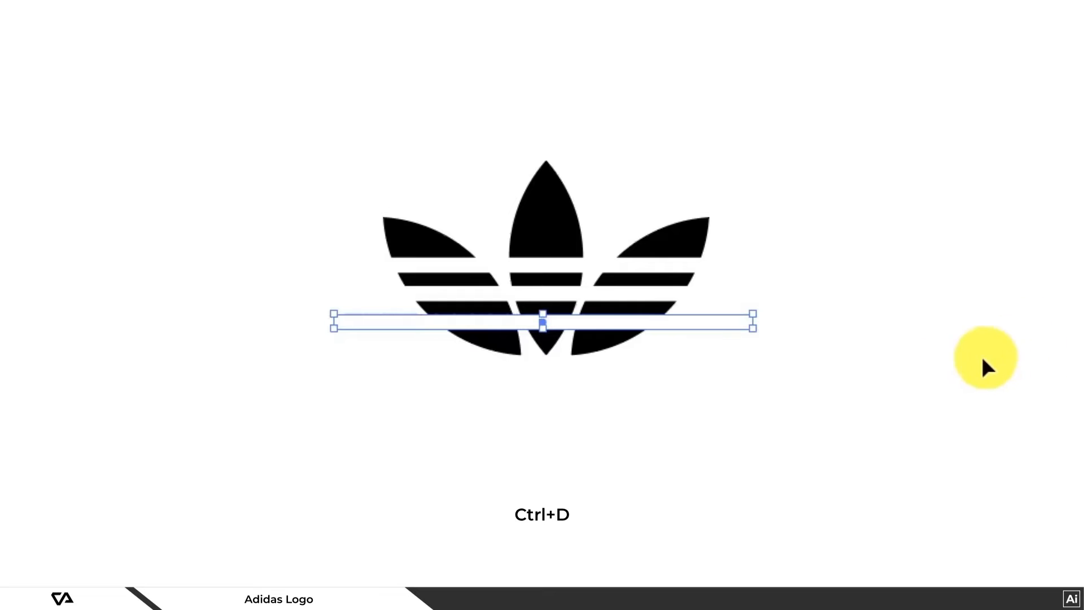
Select the leaves and white bars and use Shape Builder to remove every bar section outside the leaves, including the gaps between them
{"action": "left_click_drag", "start_coordinate": [831, 386], "coordinate": [432, 169]}
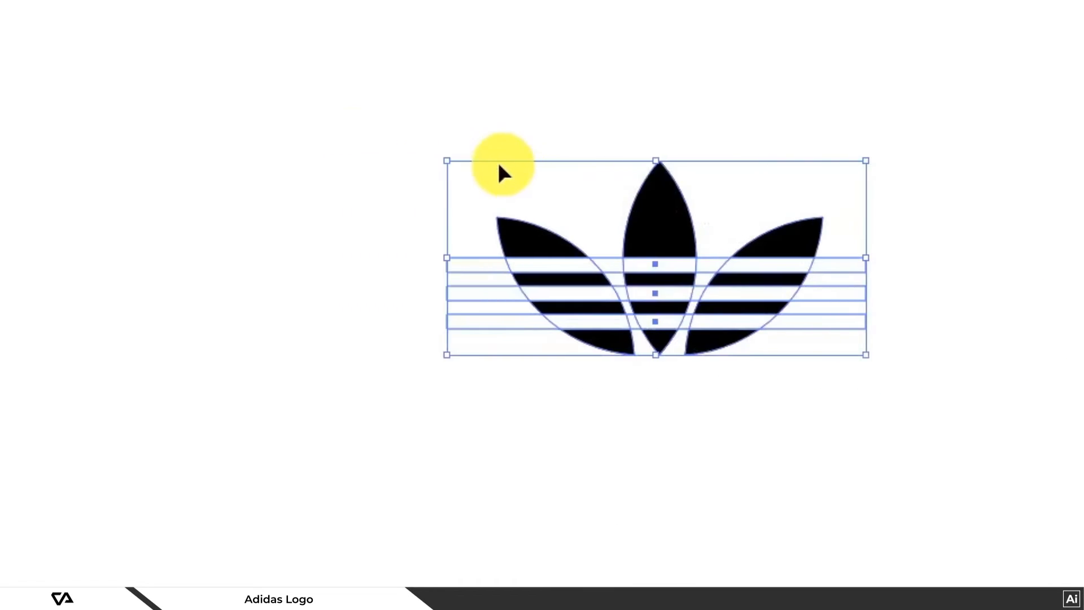
{"action": "left_click", "coordinate": [33, 261]}
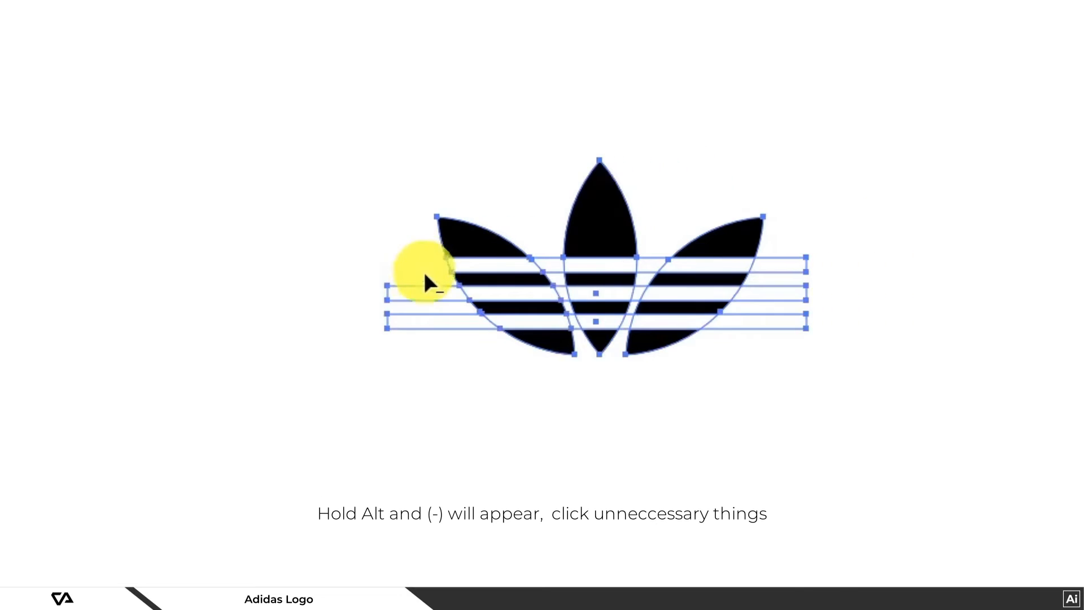
{"action": "left_click", "coordinate": [389, 319], "text": "alt"}
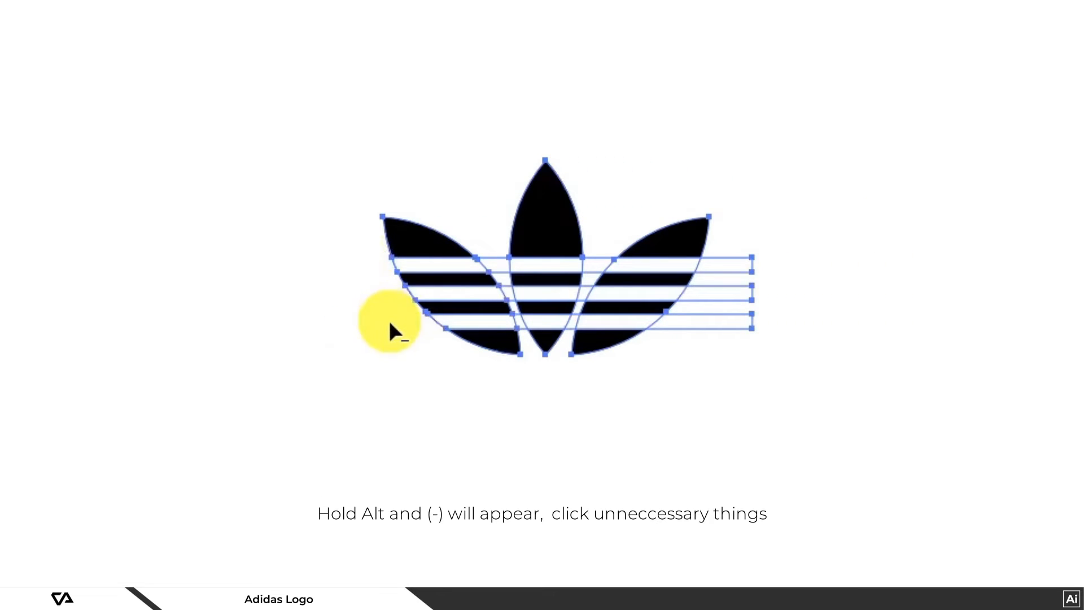
{"action": "left_click", "coordinate": [501, 261], "text": "alt"}
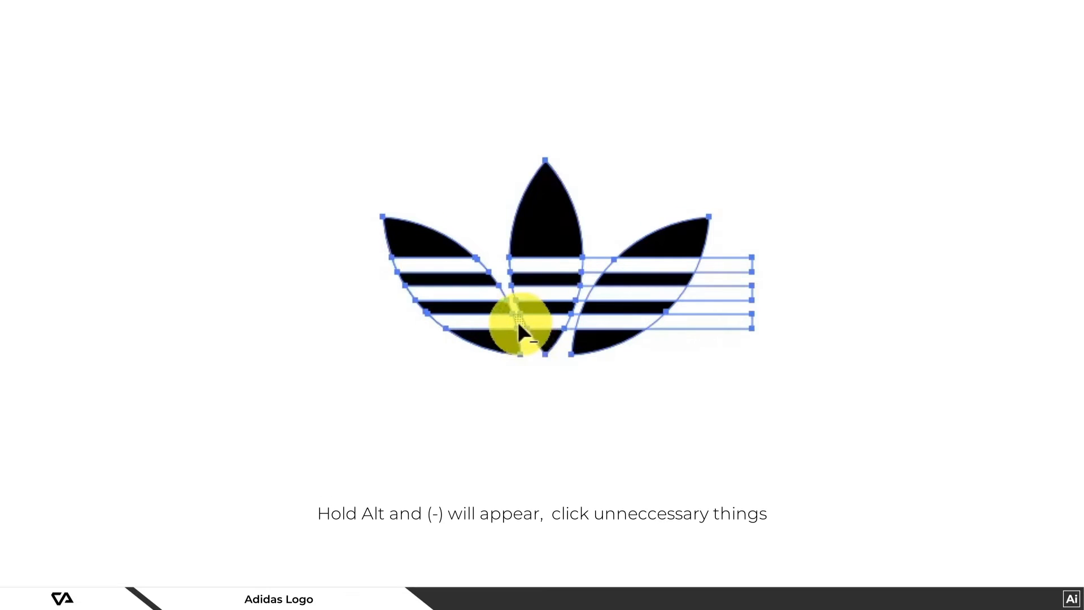
{"action": "left_click", "coordinate": [571, 324], "text": "alt"}
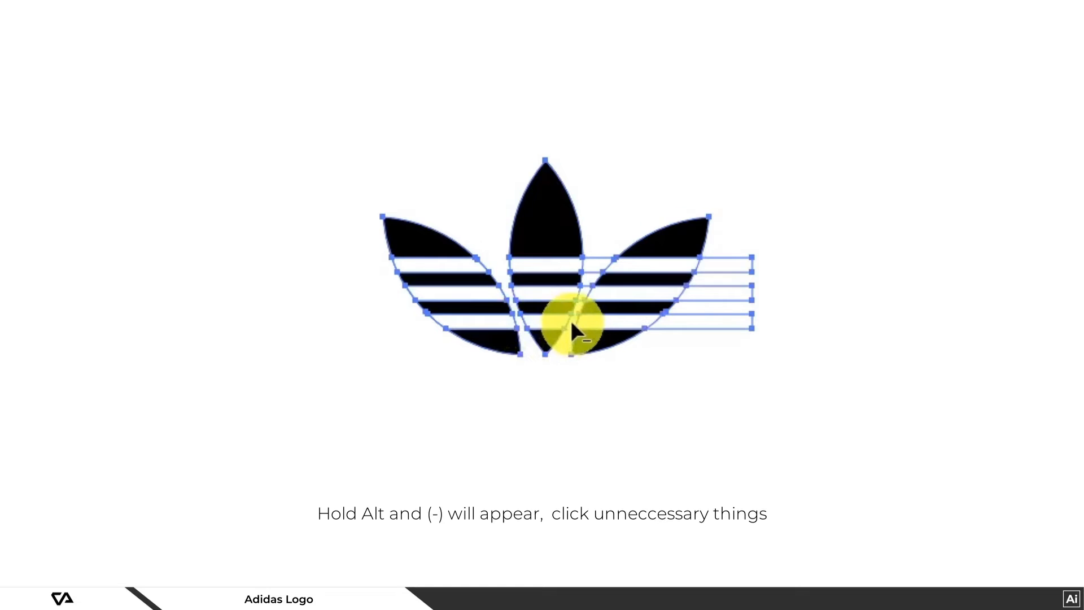
{"action": "left_click", "coordinate": [583, 295], "text": "alt"}
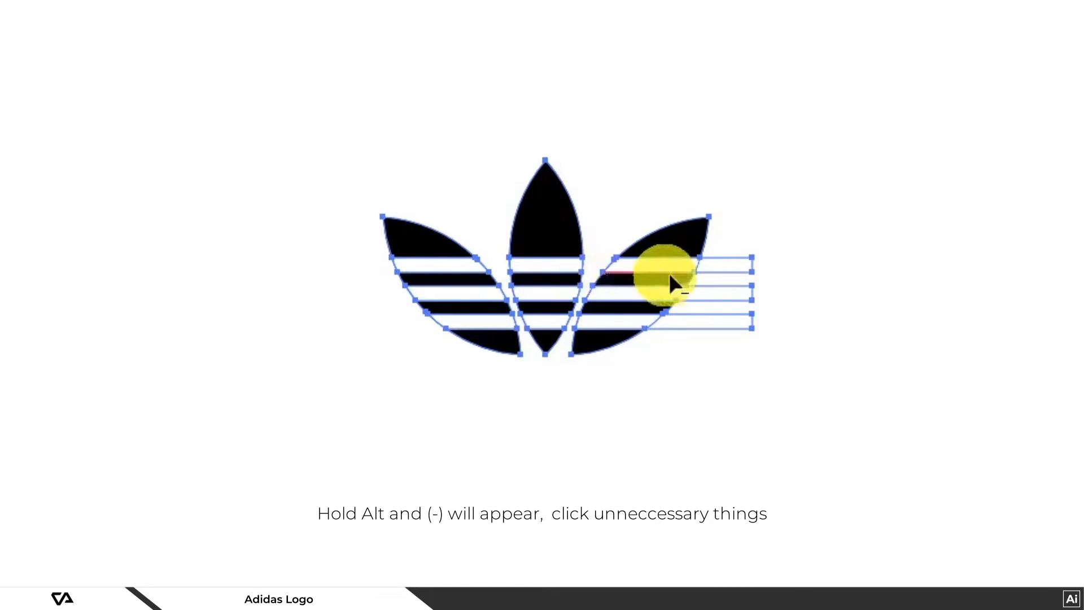
{"action": "left_click", "coordinate": [723, 263], "text": "alt"}
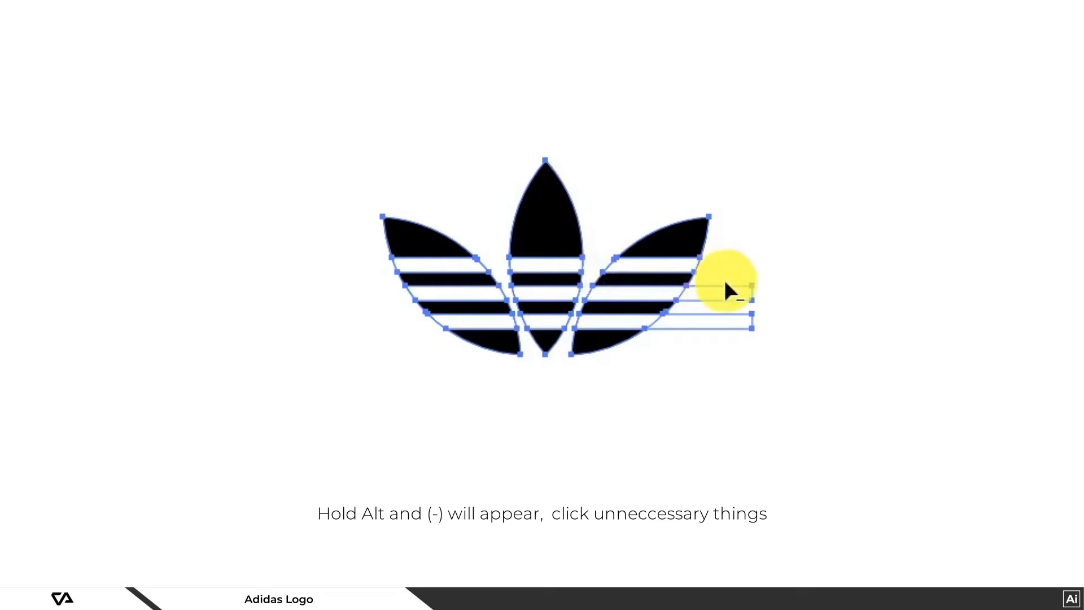
{"action": "left_click", "coordinate": [720, 287], "text": "alt"}
{"action": "left_click", "coordinate": [717, 306], "text": "alt"}
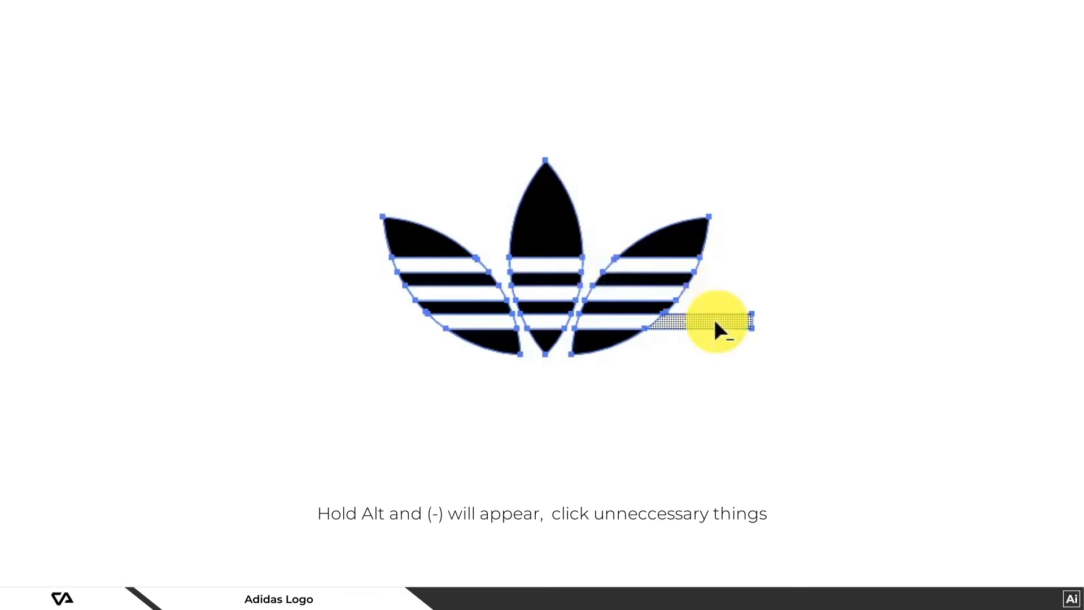
{"action": "left_click", "coordinate": [715, 323], "text": "alt"}
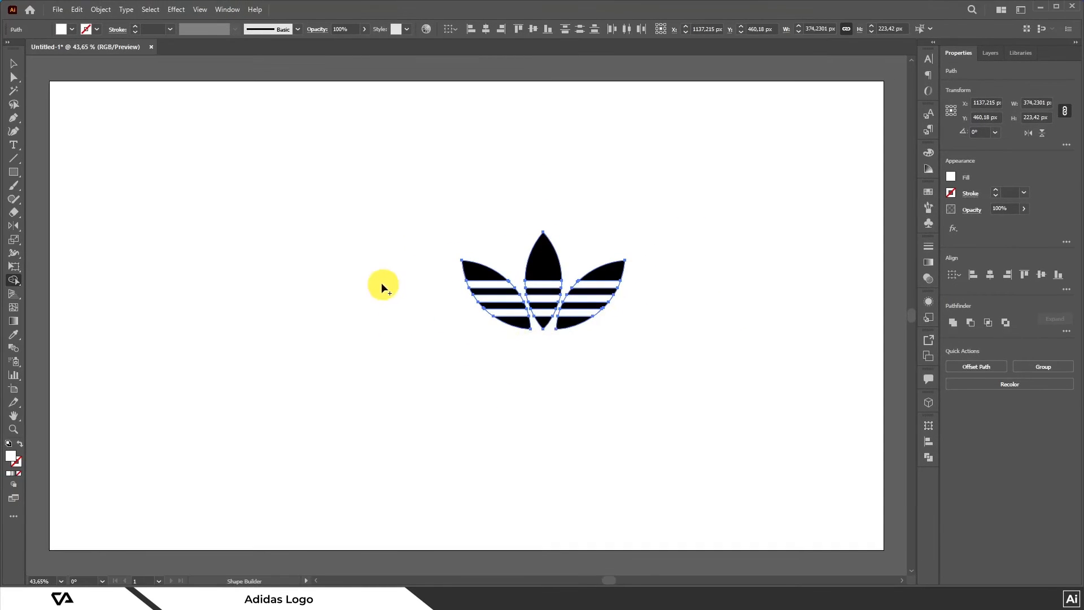
Add the point text "adidas" below the leaves with the Type tool
{"action": "left_click", "coordinate": [13, 144]}
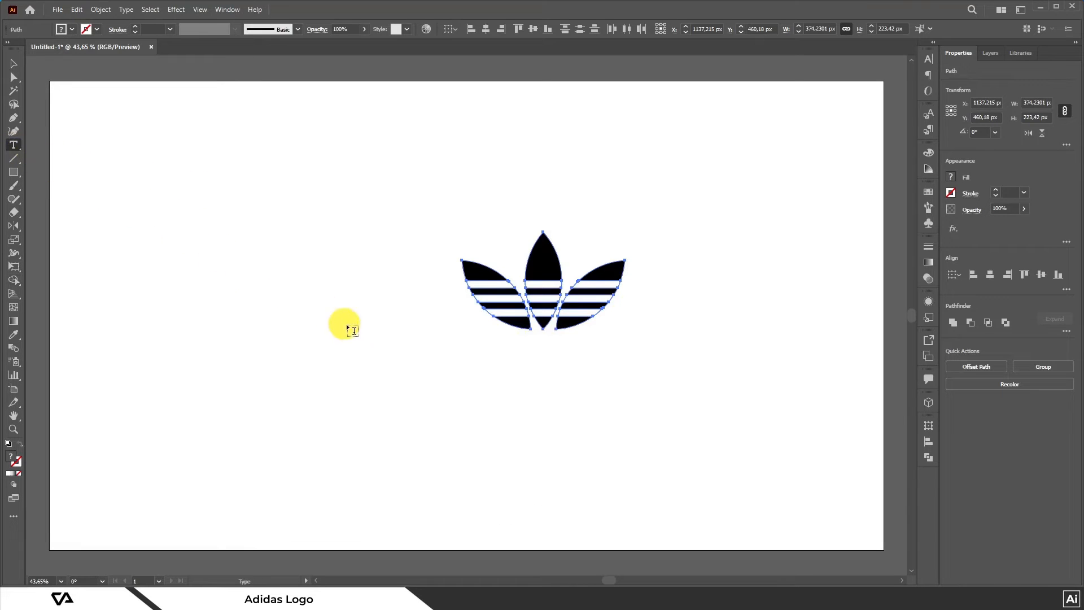
{"action": "left_click", "coordinate": [528, 382], "text": "ctrl"}
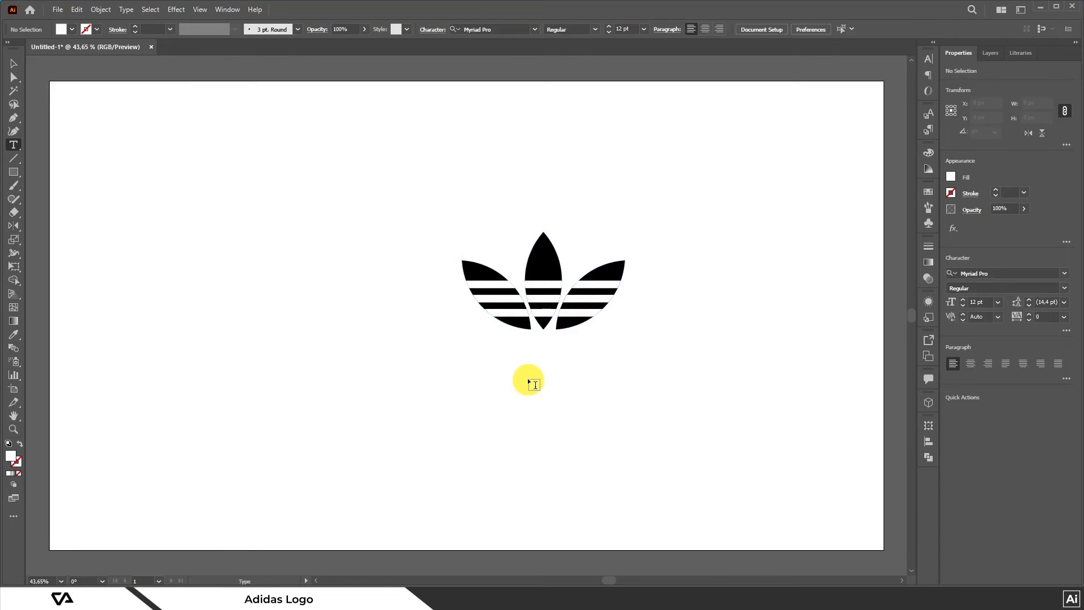
{"action": "left_click", "coordinate": [524, 359]}
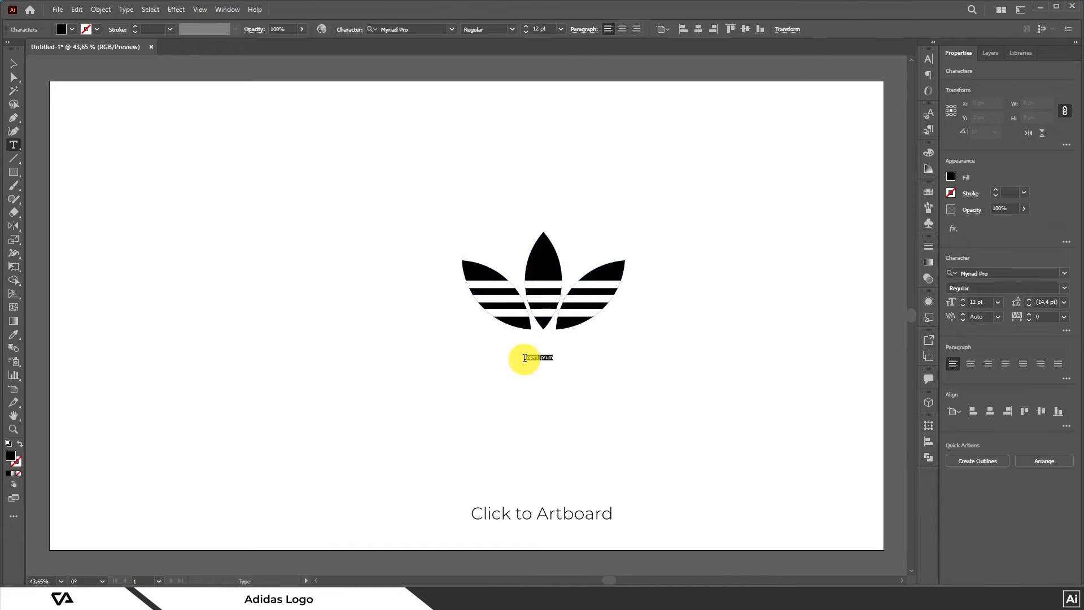
{"action": "key", "text": "BackSpace"}
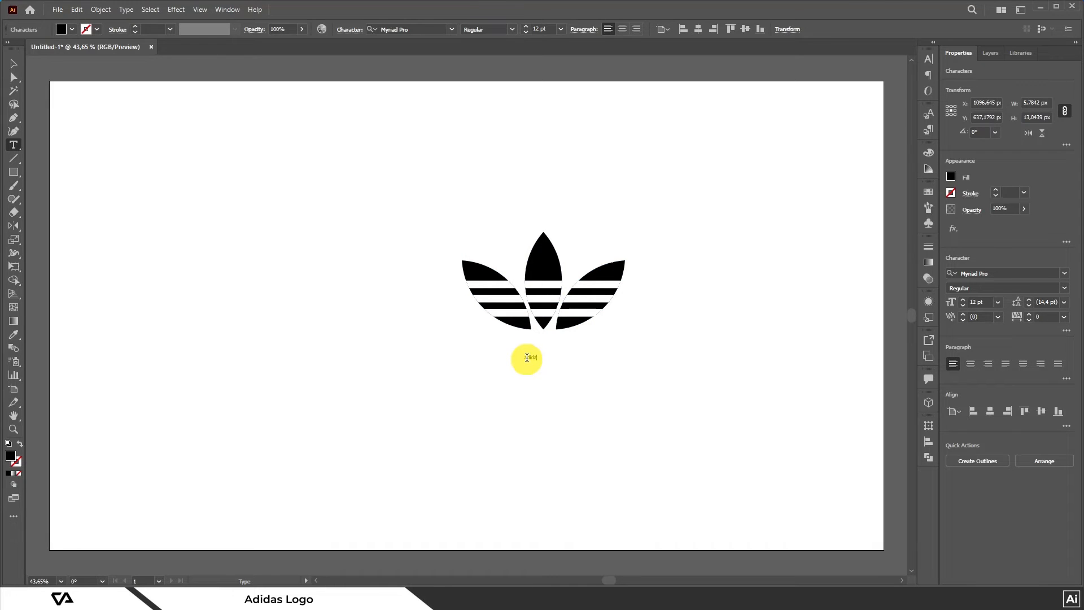
Set the font of the "adidas" text to Helvetica LT Std in the Bold style
{"action": "double_click", "coordinate": [526, 358]}
{"action": "left_click", "coordinate": [435, 33]}
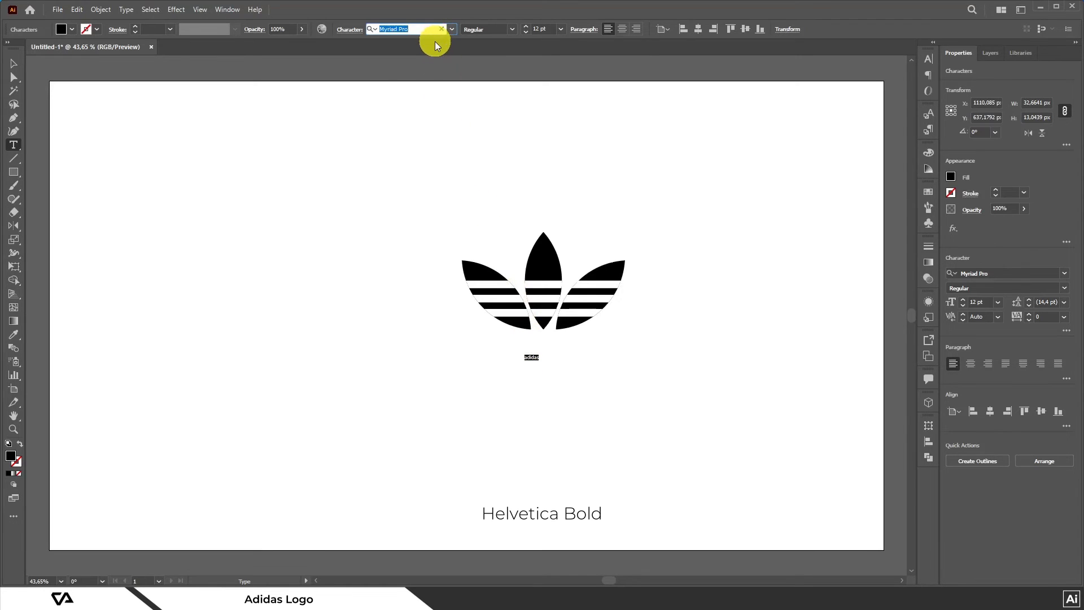
{"action": "type", "text": "he"}
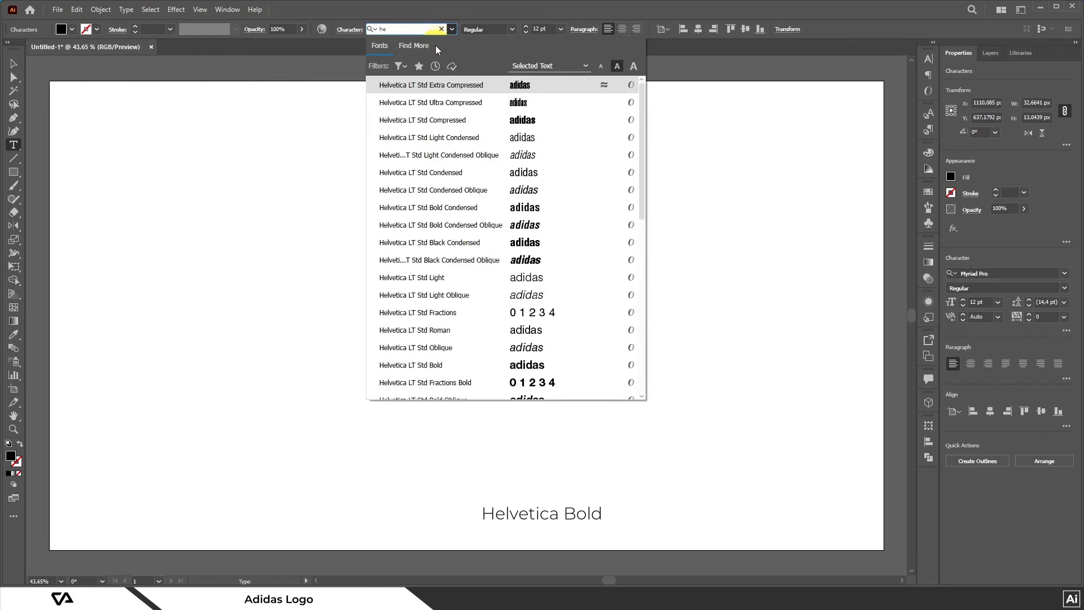
{"action": "left_click", "coordinate": [459, 89]}
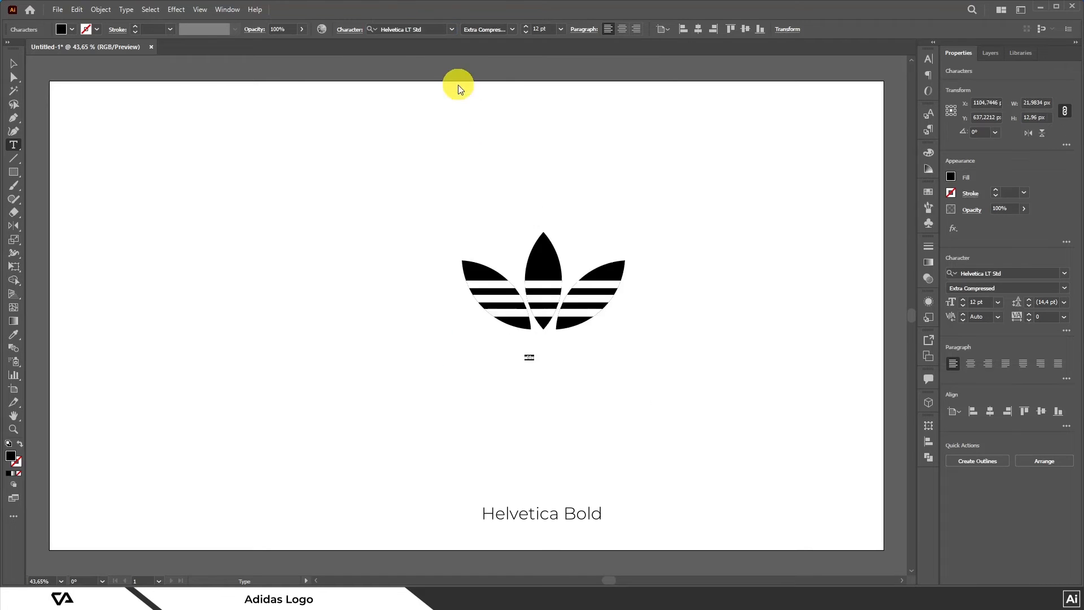
{"action": "left_click", "coordinate": [512, 30]}
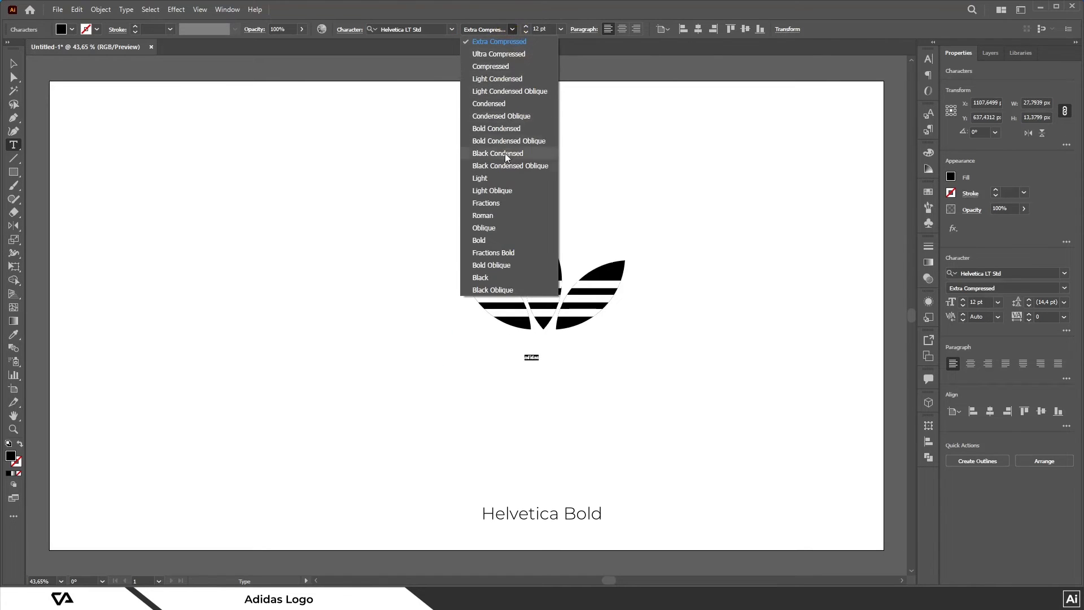
{"action": "left_click", "coordinate": [500, 240]}
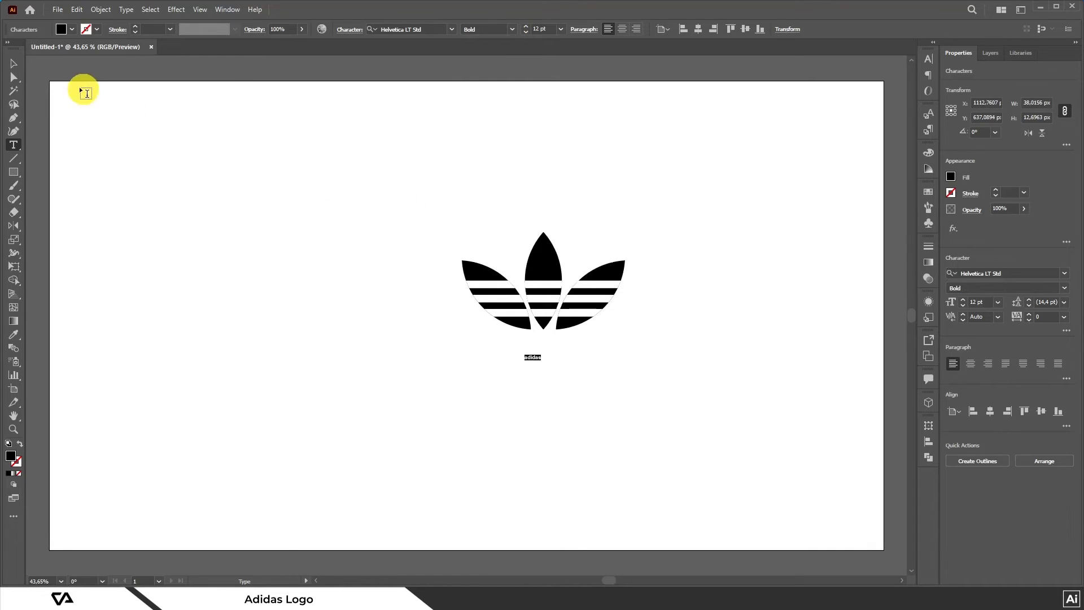
Scale the "adidas" text to the leaves' full width, about 374 px, and place it directly beneath them
{"action": "left_click", "coordinate": [14, 62]}
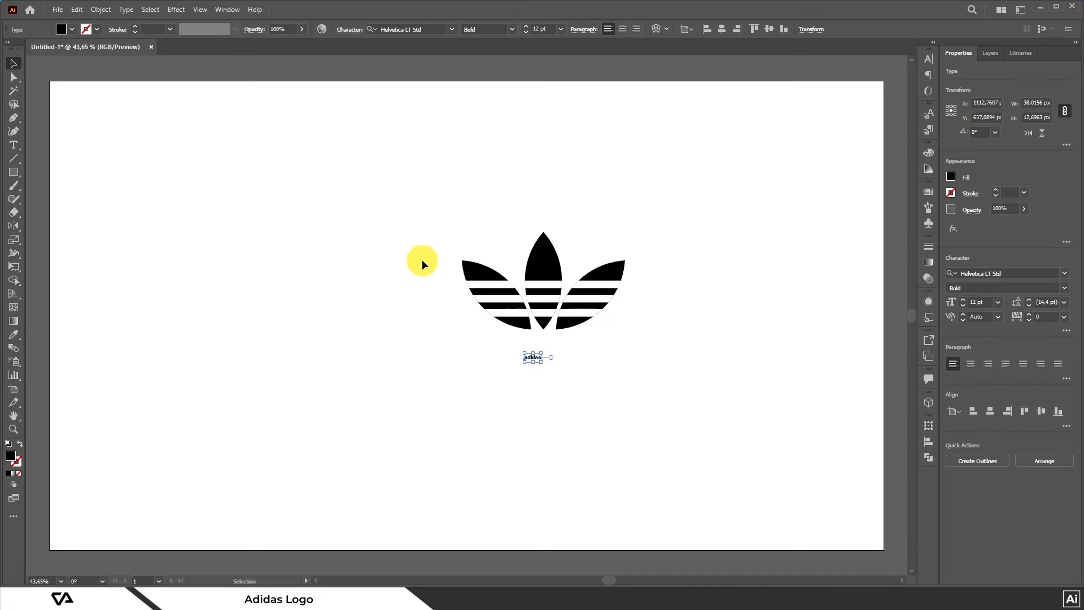
{"action": "left_click_drag", "start_coordinate": [551, 357], "coordinate": [625, 260]}
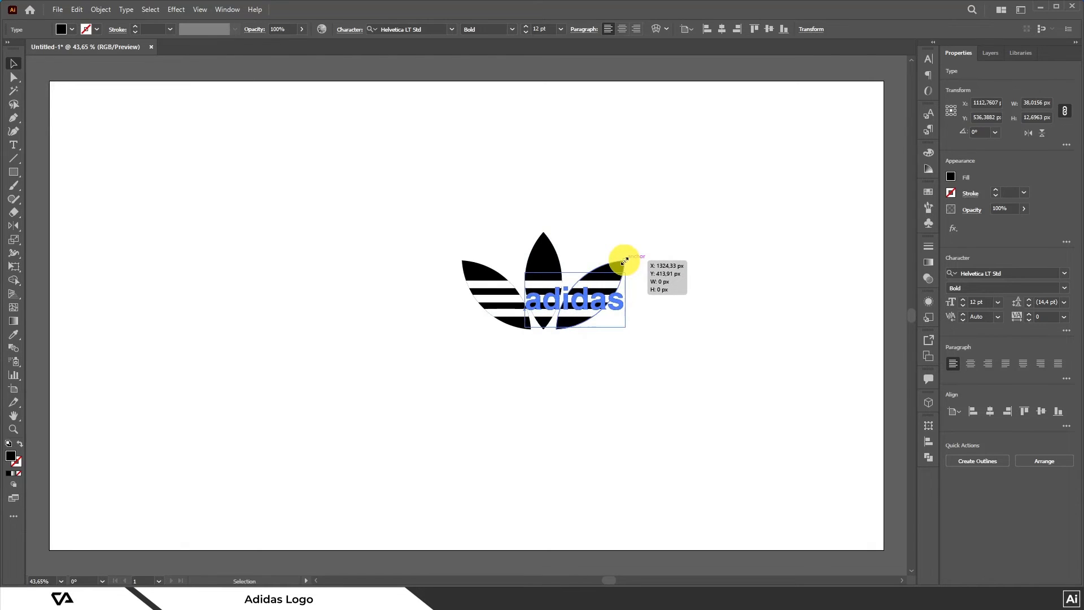
{"action": "left_click_drag", "start_coordinate": [624, 260], "coordinate": [625, 261]}
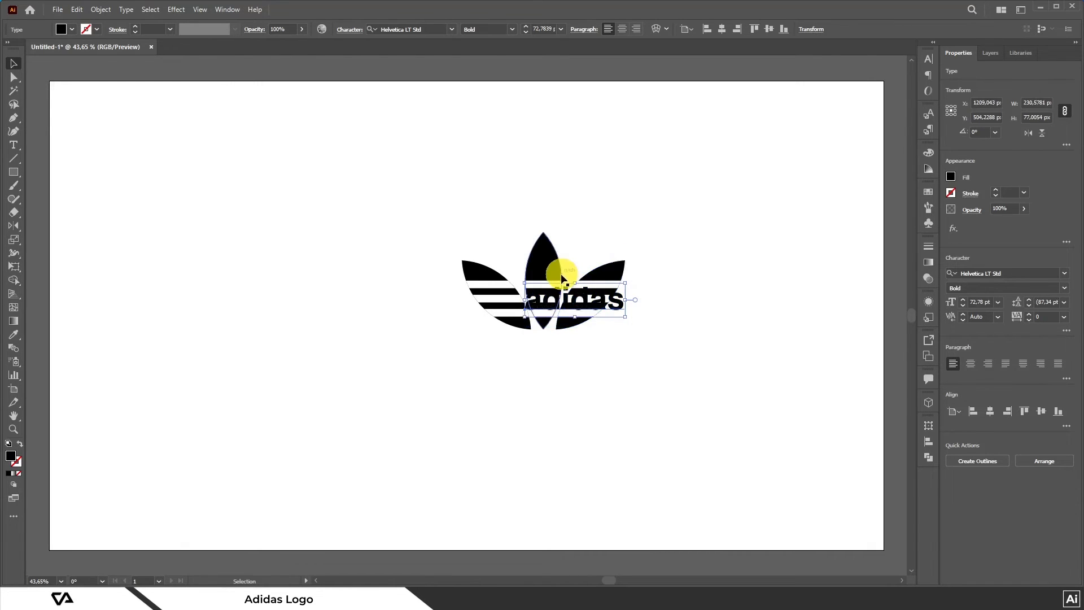
{"action": "left_click_drag", "start_coordinate": [524, 282], "coordinate": [460, 243]}
{"action": "left_click_drag", "start_coordinate": [545, 296], "coordinate": [548, 367]}
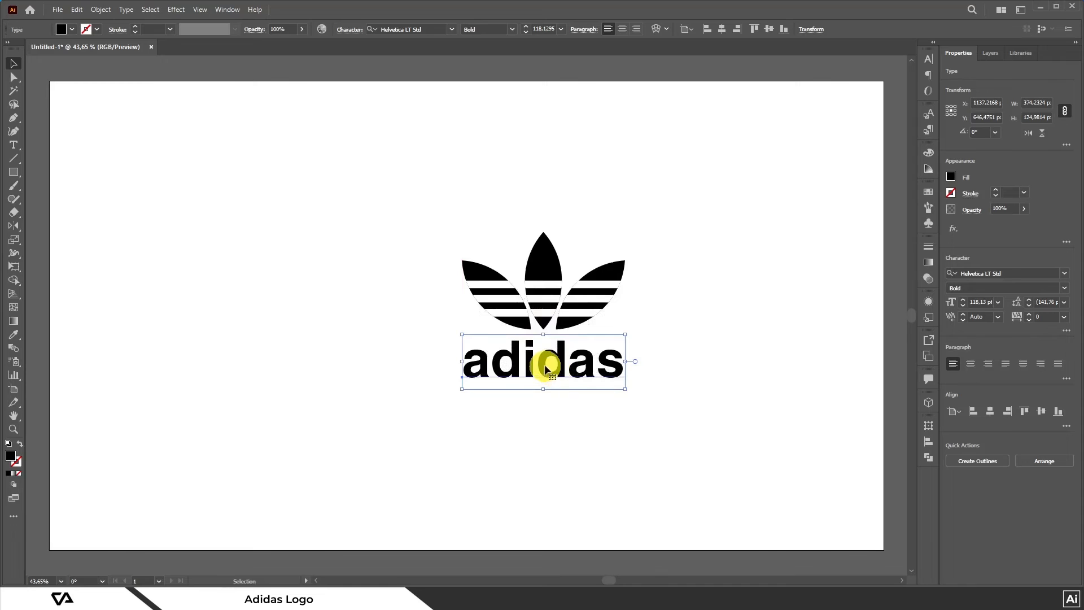
Add a separate ® symbol as point text beside the lower edge of the tilted leaf, above the end of "adidas"
{"action": "left_click", "coordinate": [13, 147]}
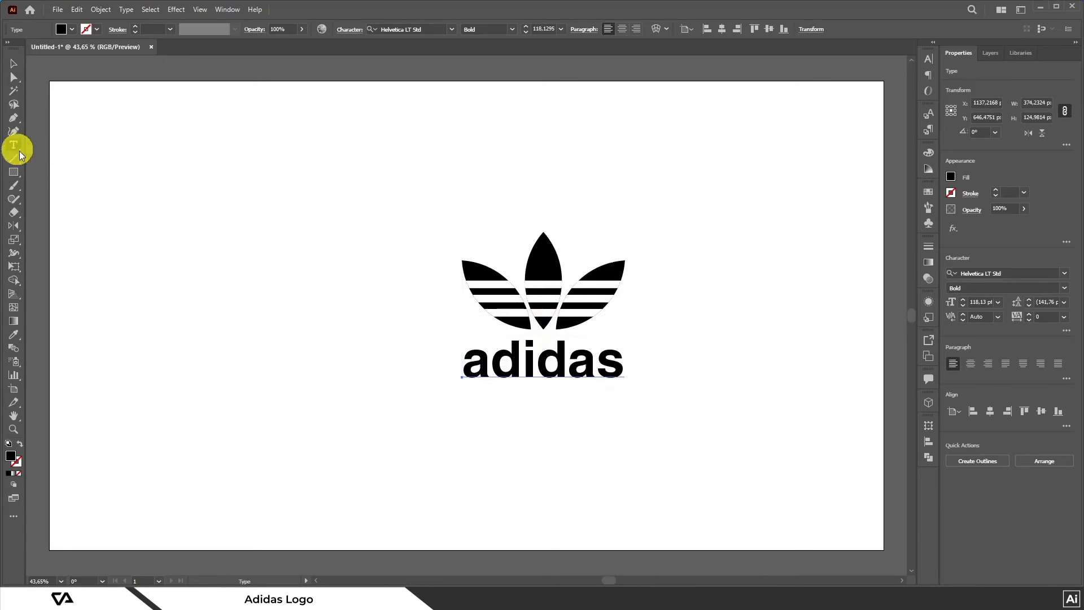
{"action": "left_click", "coordinate": [627, 327]}
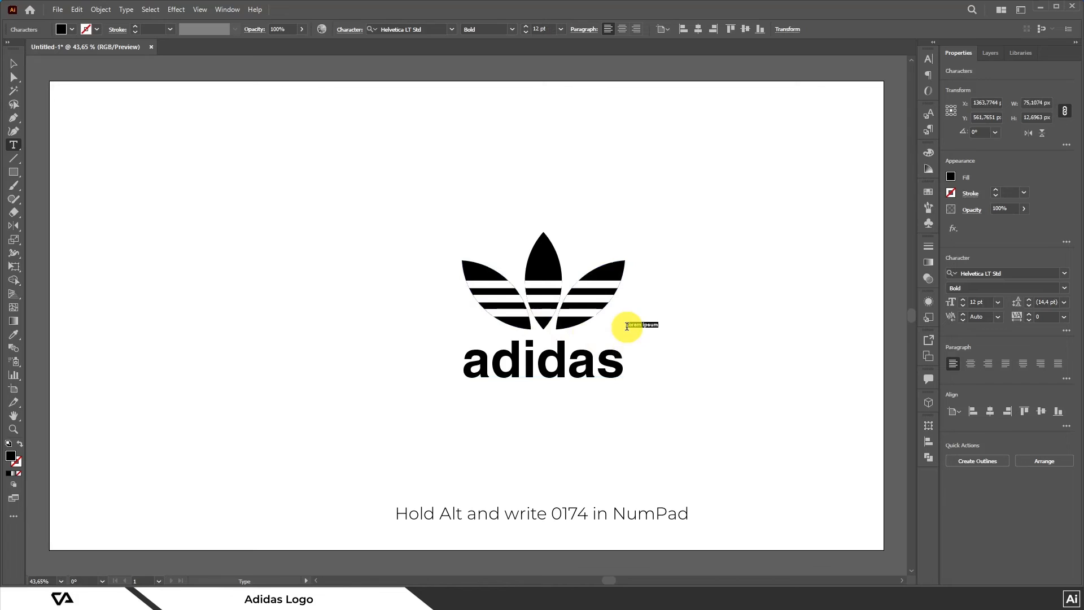
{"action": "key", "text": "alt"}
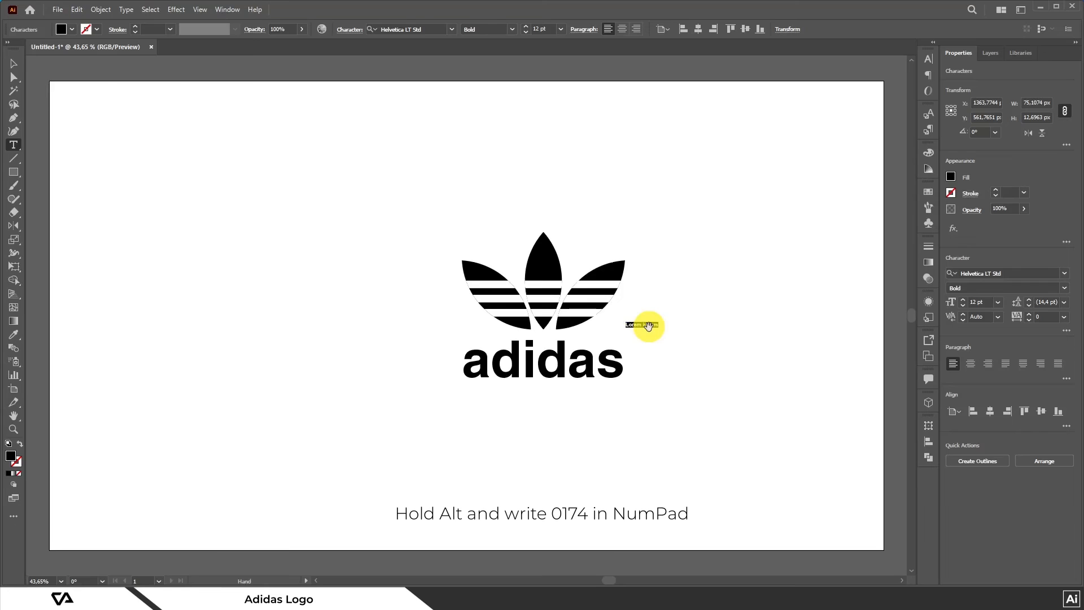
{"action": "type", "text": "®"}
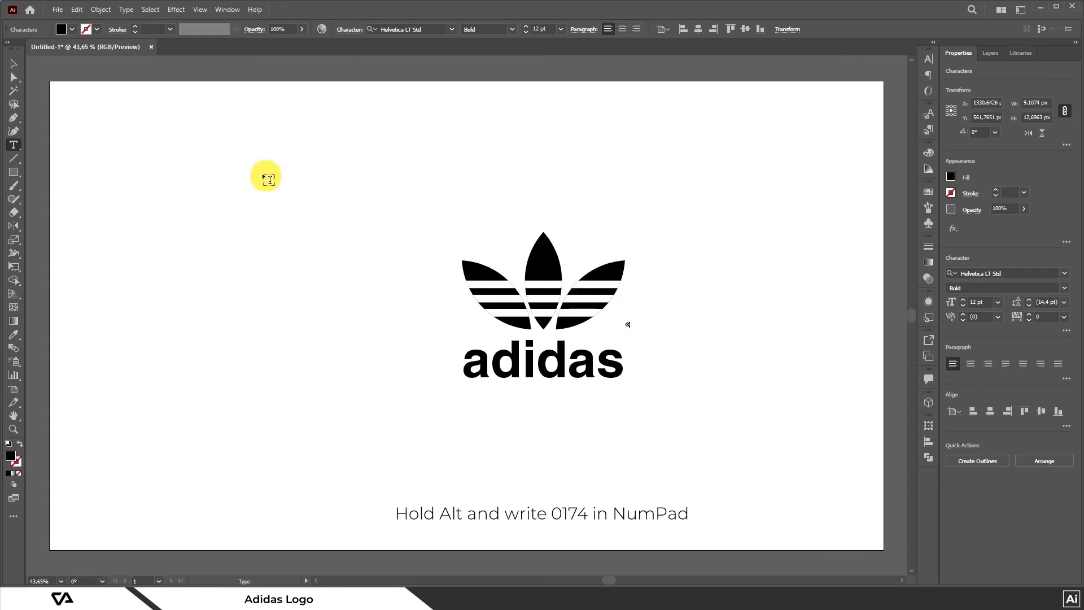
Scale the ® symbol to about 39 pt and place it just above the final "s" of "adidas"
{"action": "left_click", "coordinate": [14, 62]}
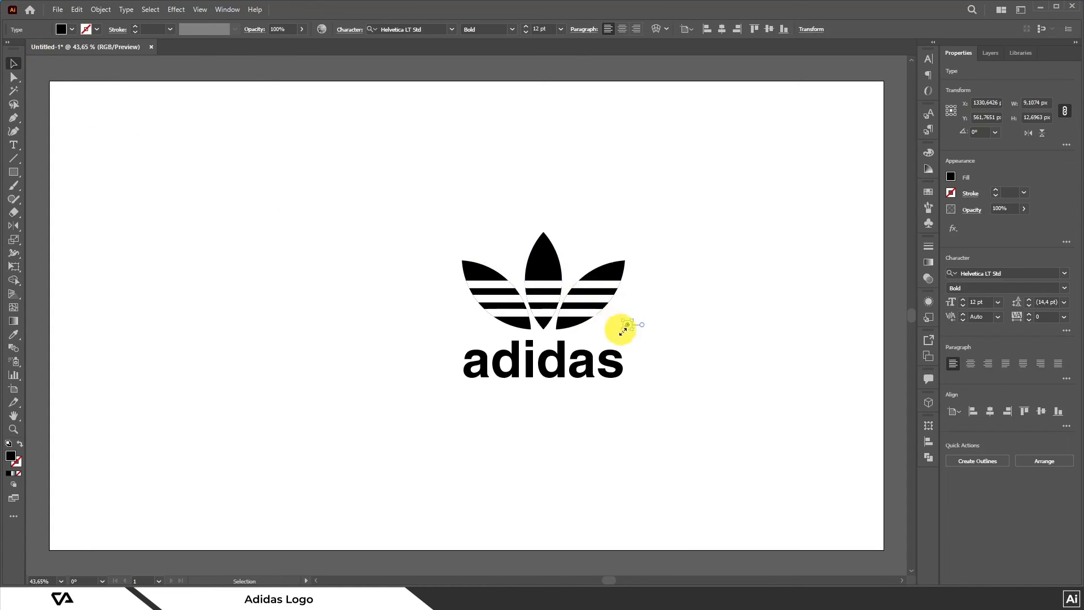
{"action": "left_click_drag", "start_coordinate": [634, 331], "coordinate": [645, 343]}
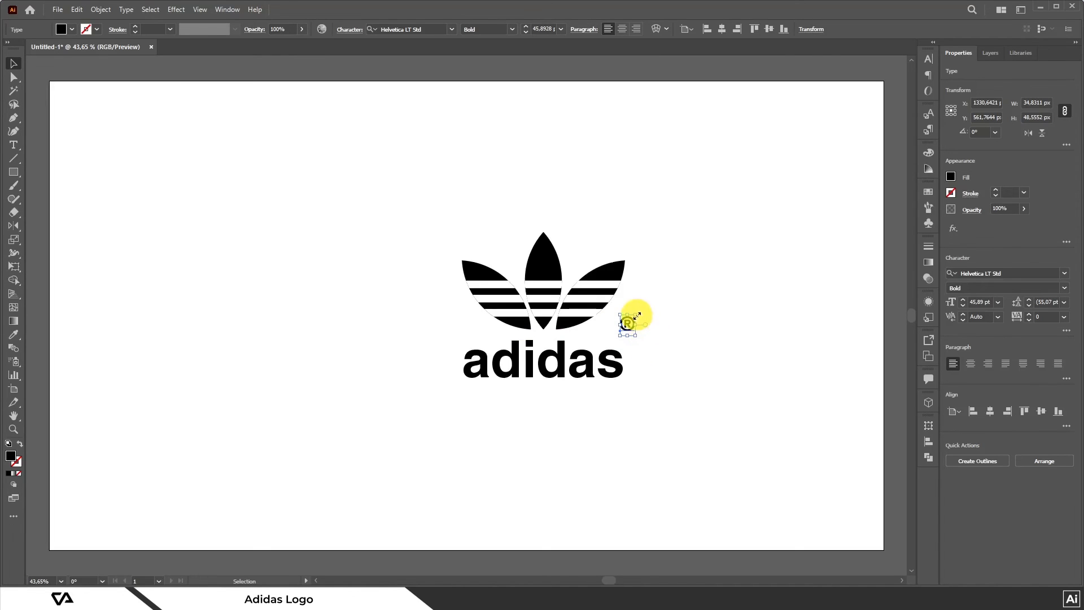
{"action": "left_click_drag", "start_coordinate": [637, 314], "coordinate": [618, 346]}
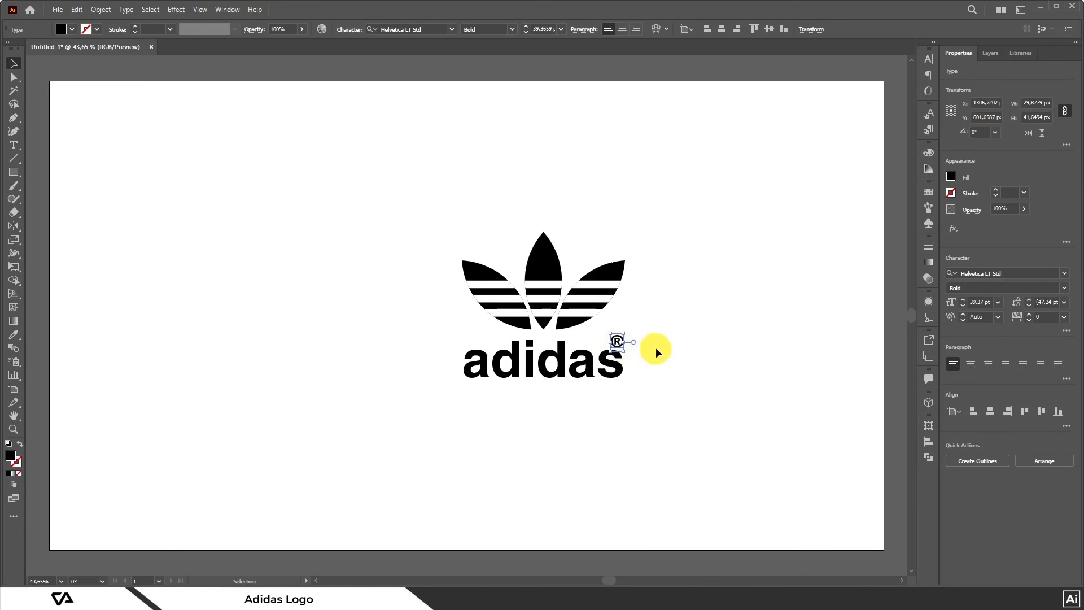
{"action": "left_click", "coordinate": [669, 353]}
Move the complete logo with its text and ® symbol closer to the artboard's centre and group it
{"action": "left_click_drag", "start_coordinate": [697, 399], "coordinate": [433, 223]}
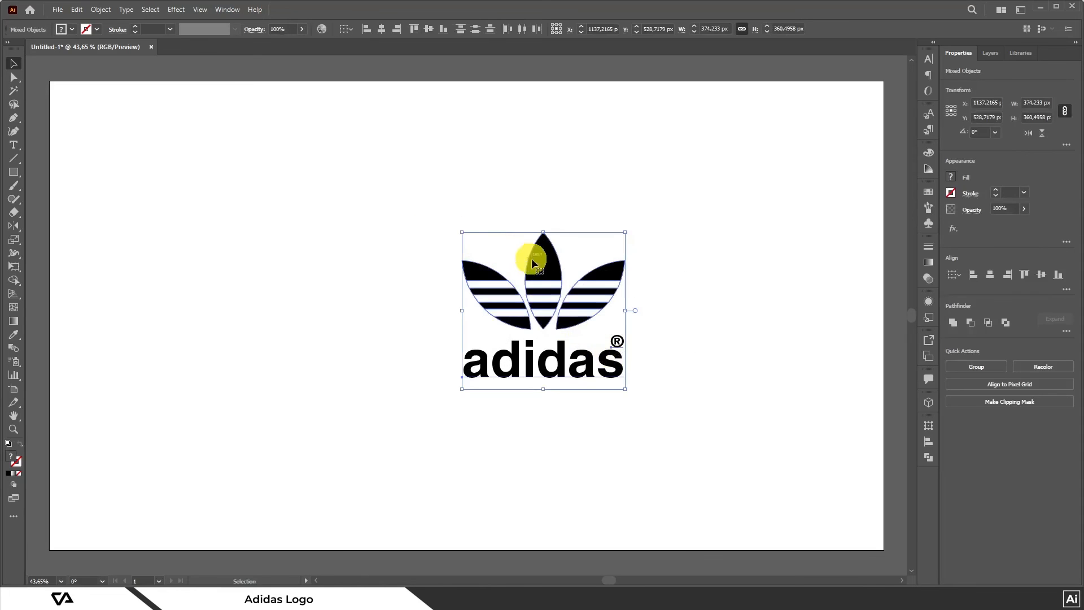
{"action": "left_click_drag", "start_coordinate": [552, 264], "coordinate": [508, 242]}
{"action": "right_click", "coordinate": [508, 243]}
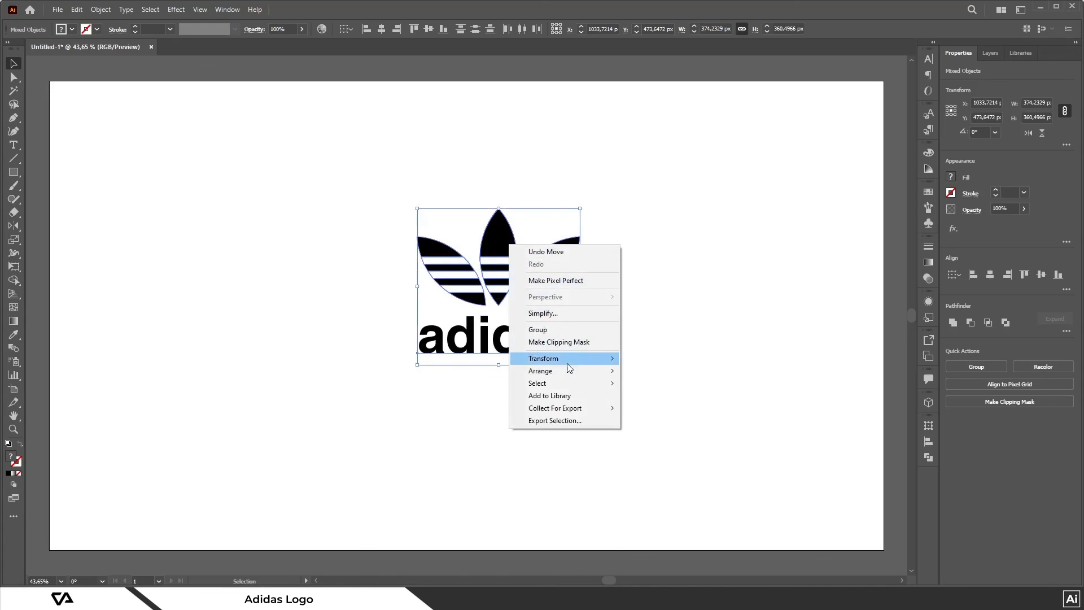
{"action": "left_click", "coordinate": [565, 331]}
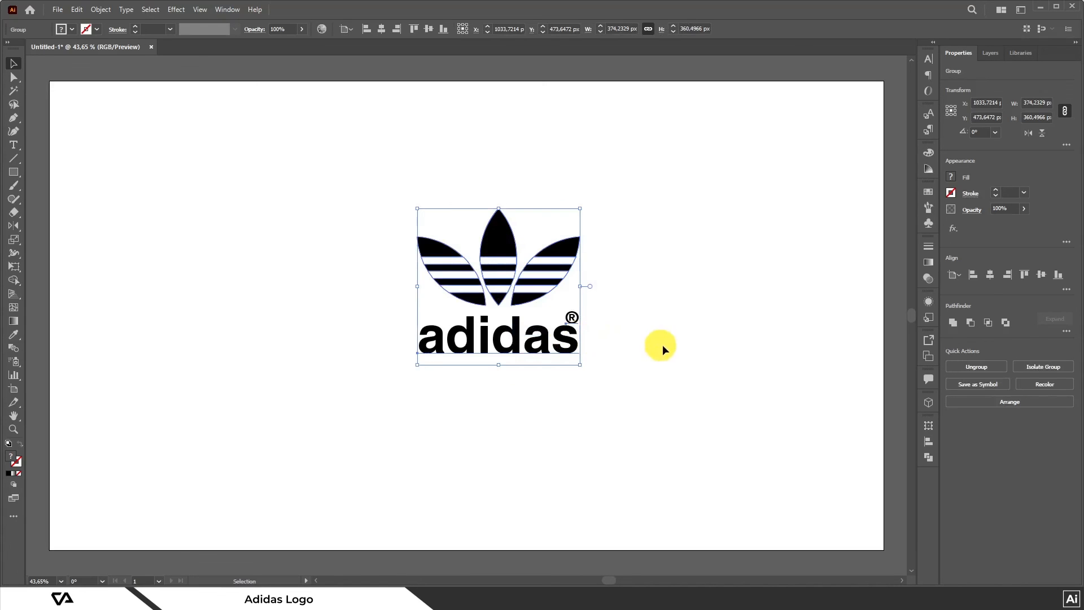
Centre the logo group horizontally and vertically on the artboard, enlarge it moderately and deselect it
{"action": "left_click", "coordinate": [990, 274]}
{"action": "left_click", "coordinate": [1043, 277]}
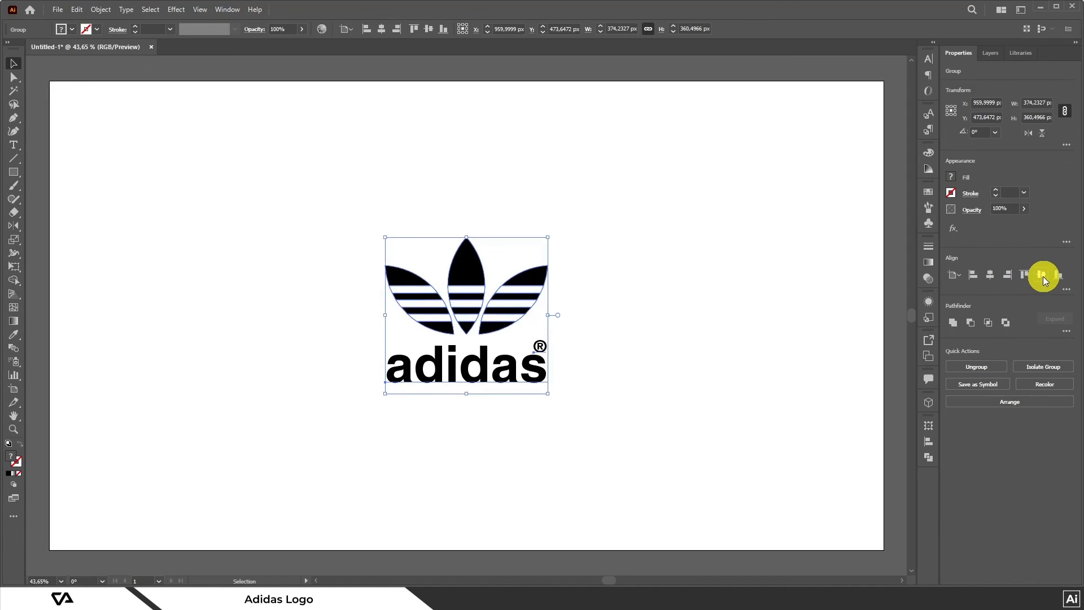
{"action": "left_click_drag", "start_coordinate": [548, 237], "coordinate": [588, 209]}
{"action": "left_click", "coordinate": [727, 315]}
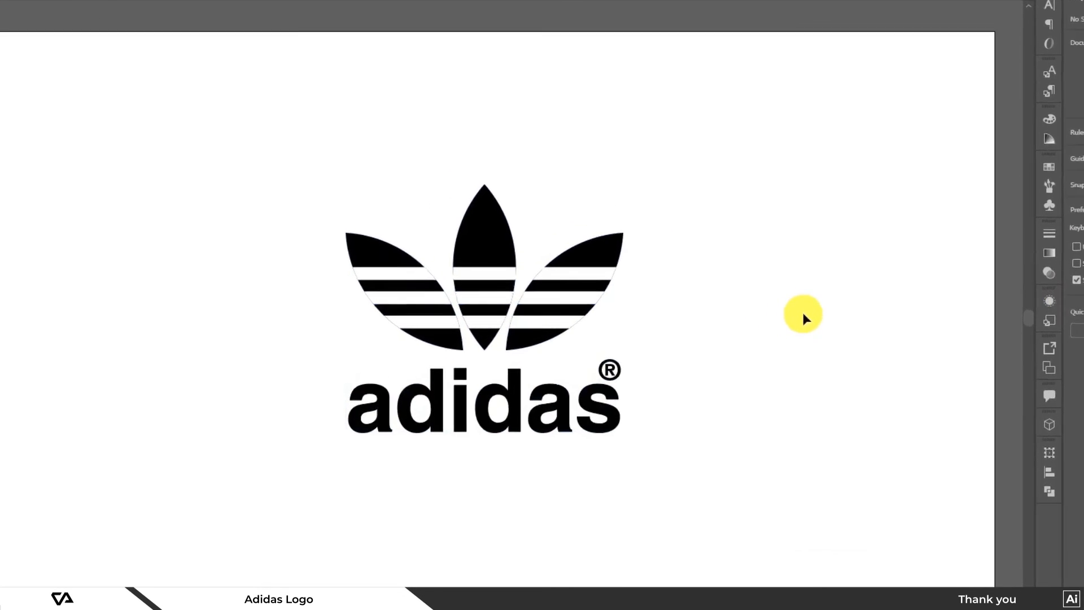